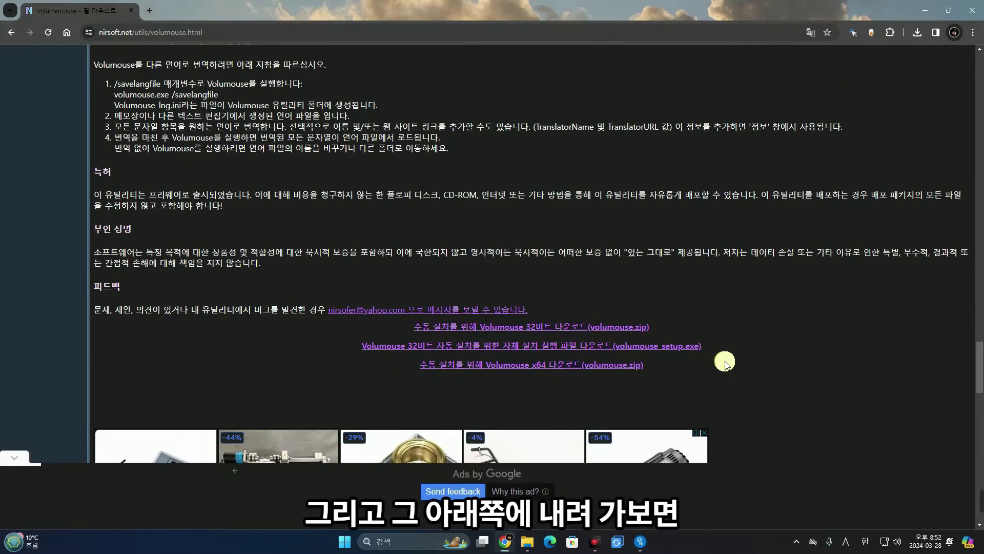
- Look through the language table on the Volumouse page for the Korean language pack and return to the program download links
scroll(725, 364, down, 10)
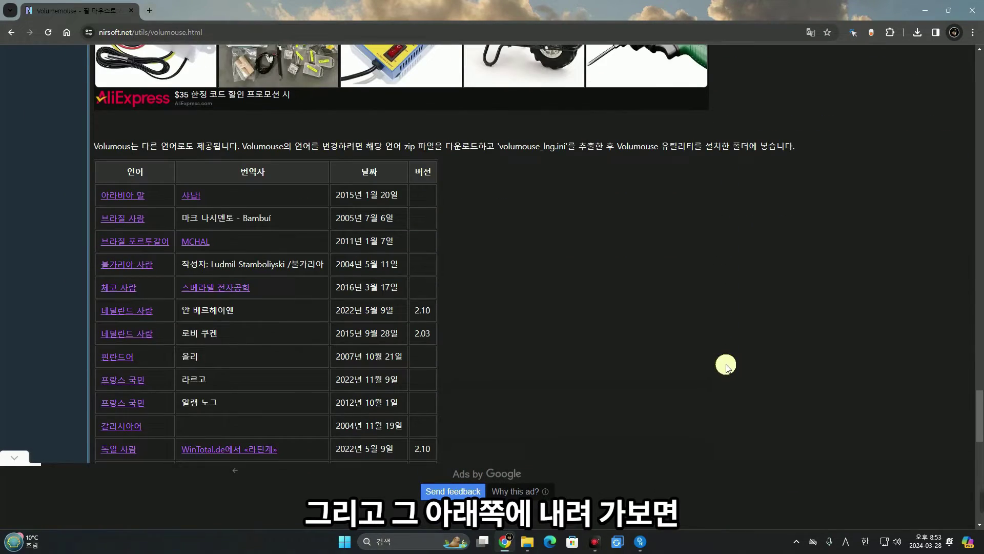
scroll(727, 365, down, 2)
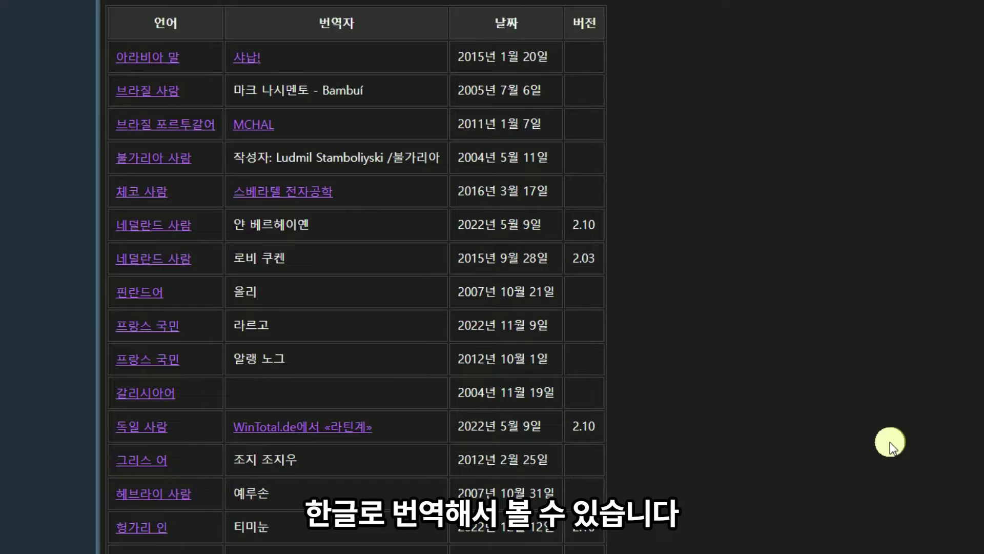
scroll(890, 442, down, 4)
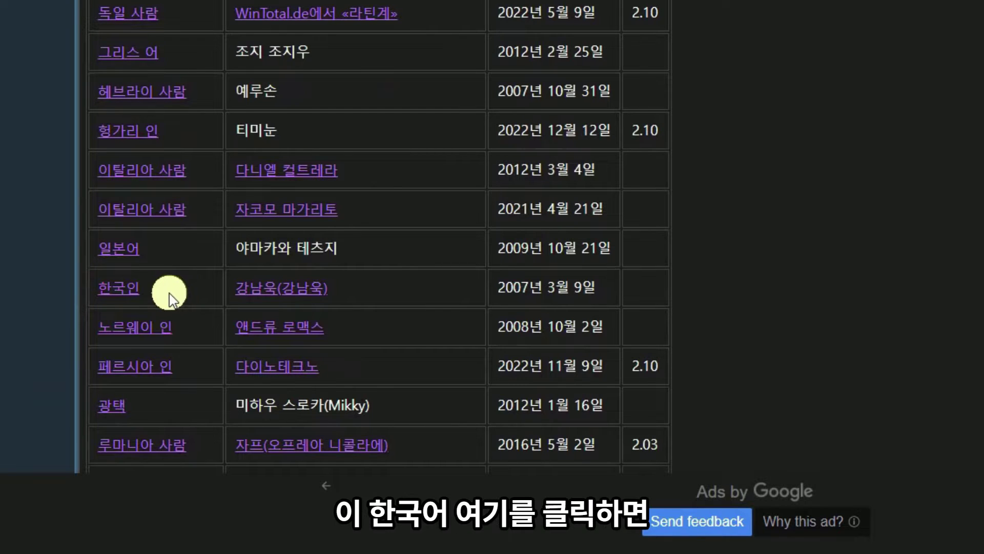
click(135, 297)
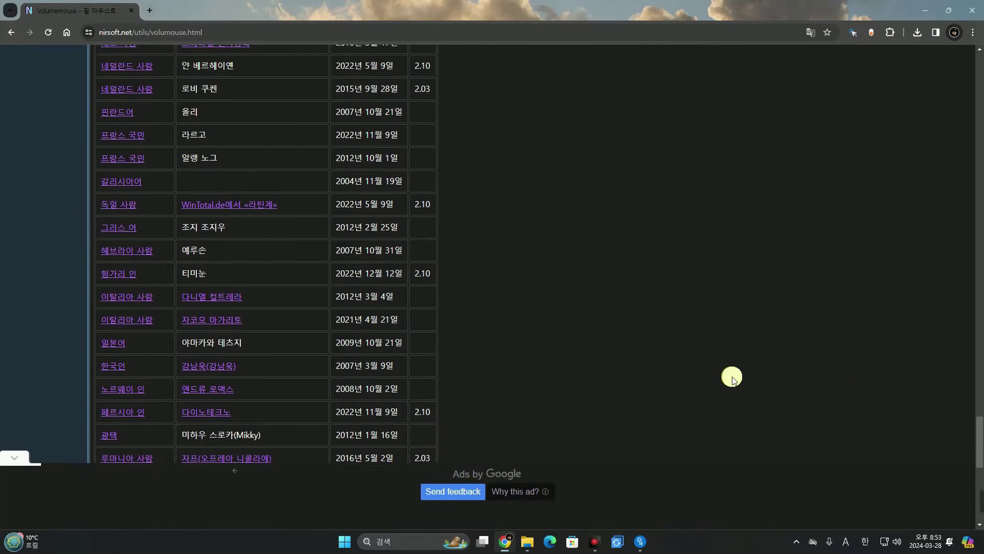
scroll(732, 380, up, 12)
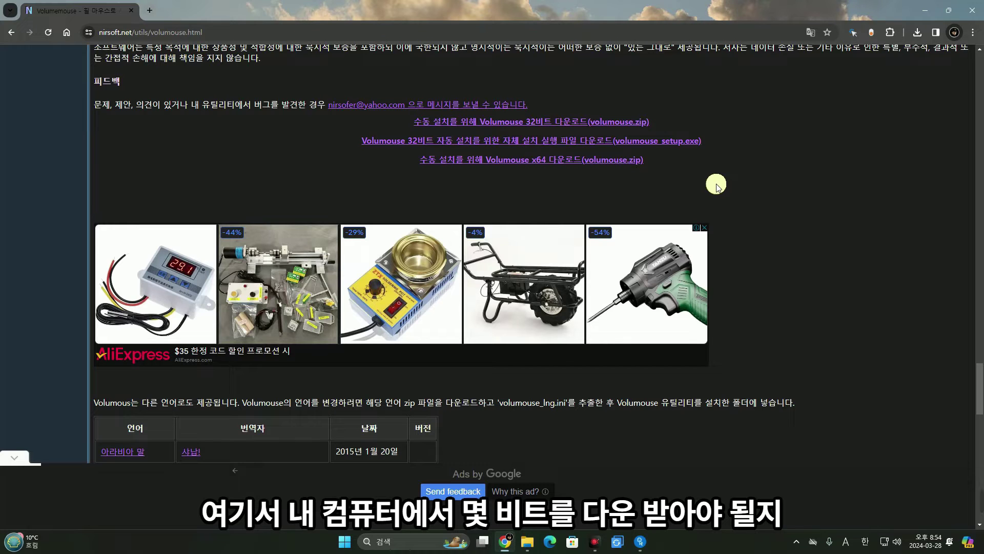
- Check in the properties of 내 PC whether the computer's operating system is 32-bit or 64-bit, and close the settings
click(927, 10)
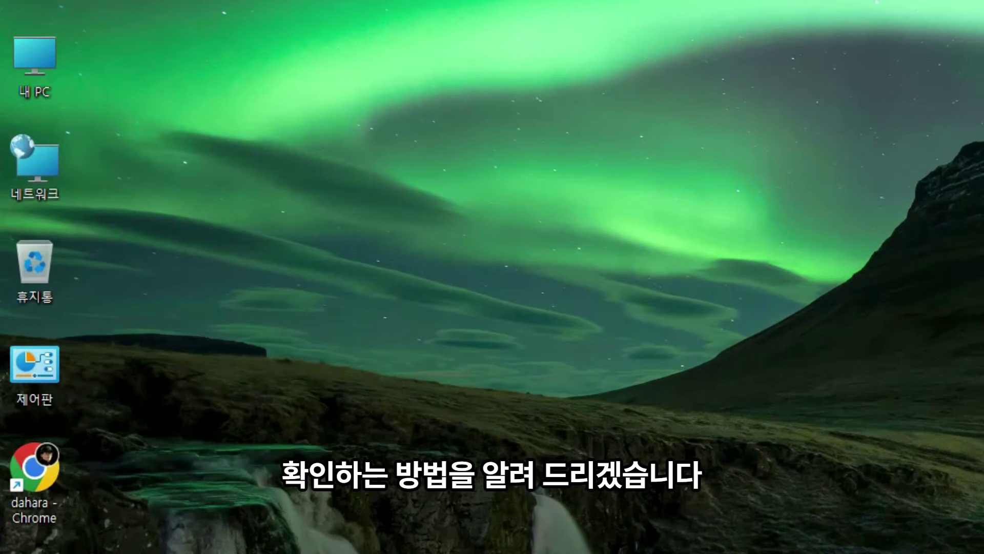
right_click(35, 58)
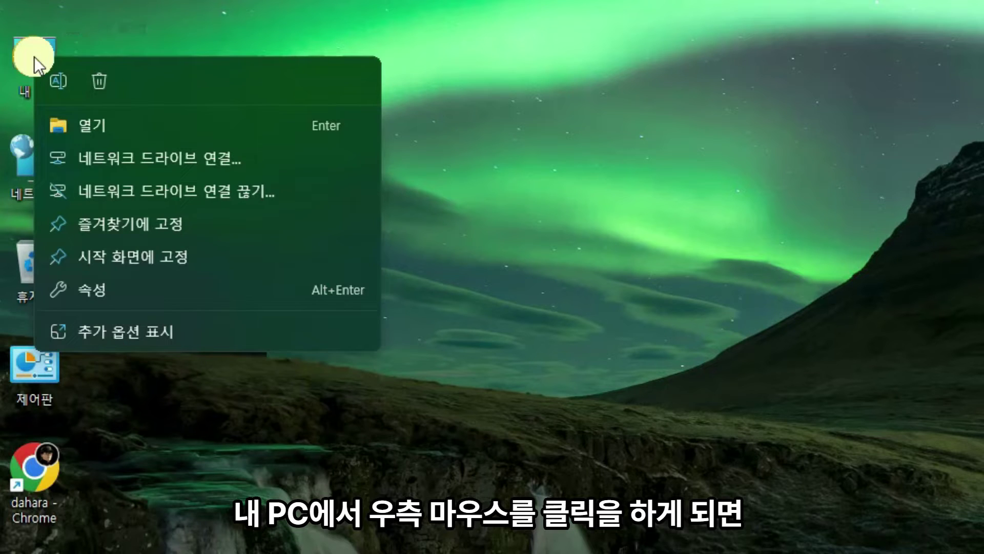
click(112, 294)
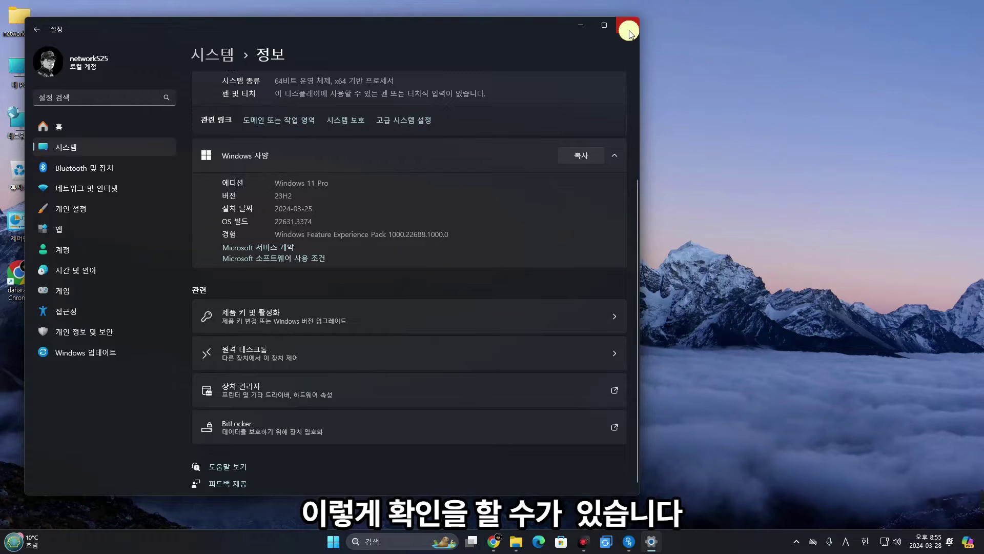
click(629, 23)
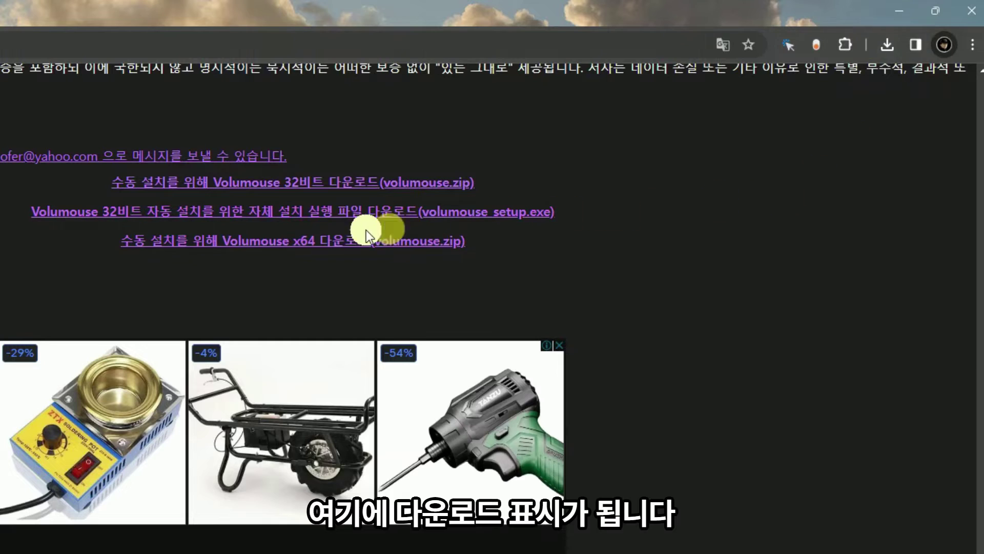
- Download the Volumouse x64 zip, show the file in its download folder and put that folder window away
click(272, 248)
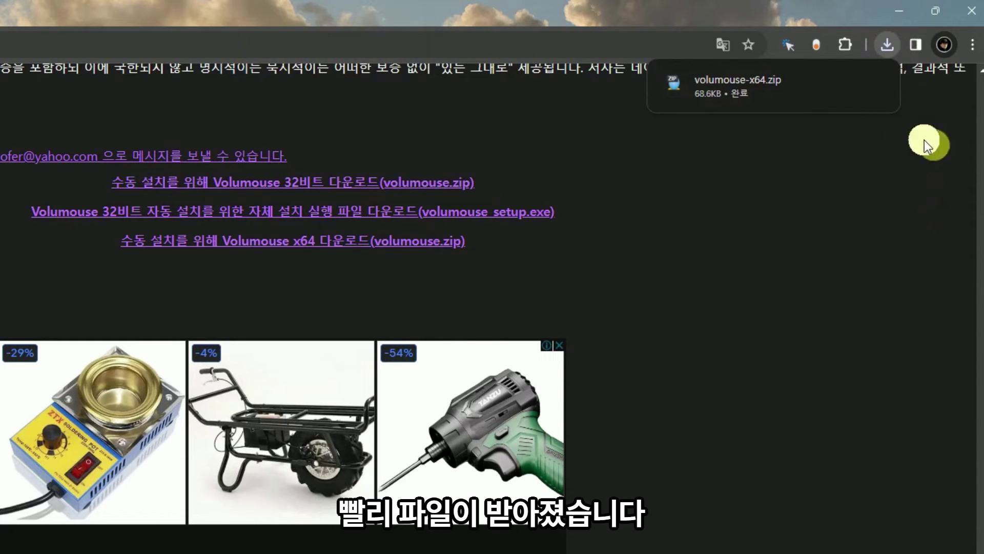
mouse_move(846, 91)
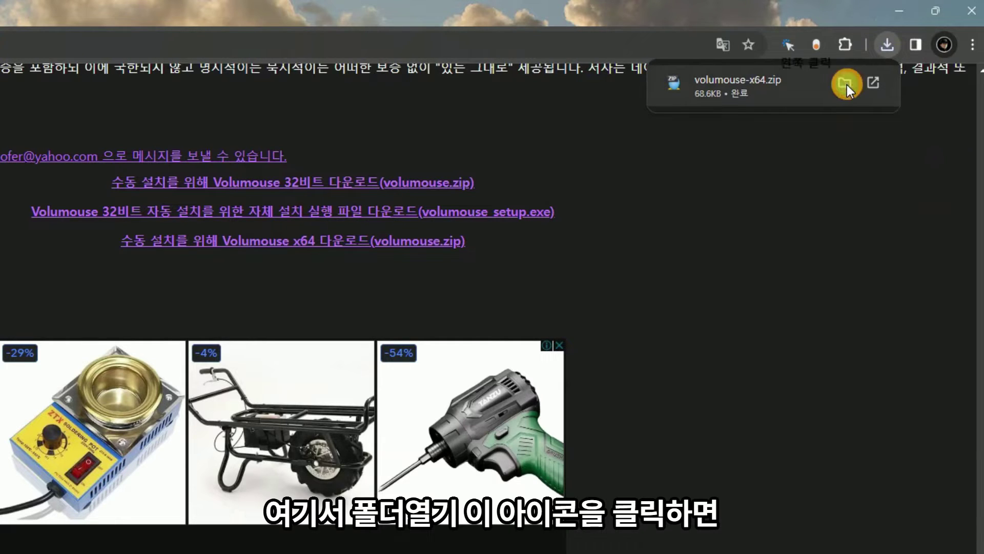
click(847, 85)
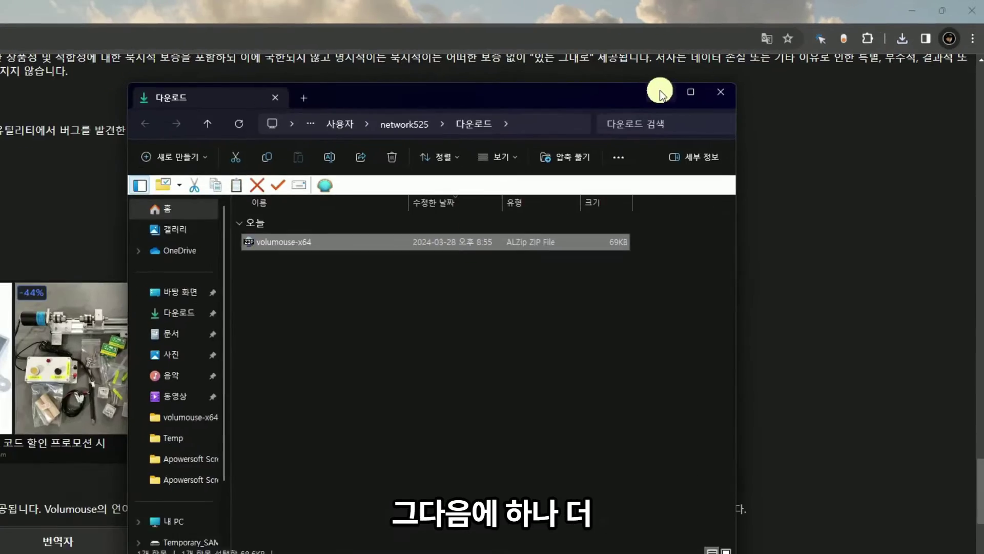
click(661, 92)
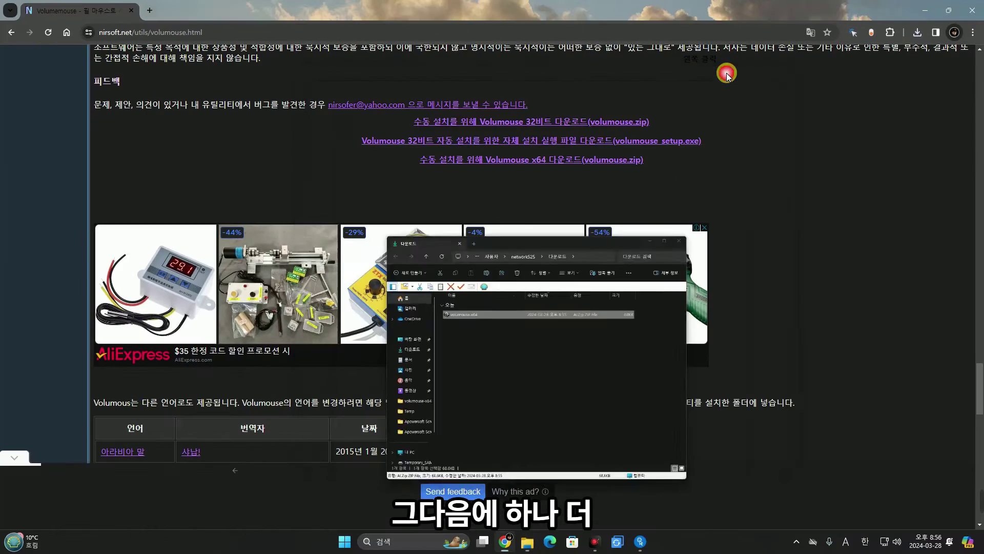
- Download the Korean language pack from the language table and show the downloaded files in the 다운로드 folder
scroll(897, 352, down, 6)
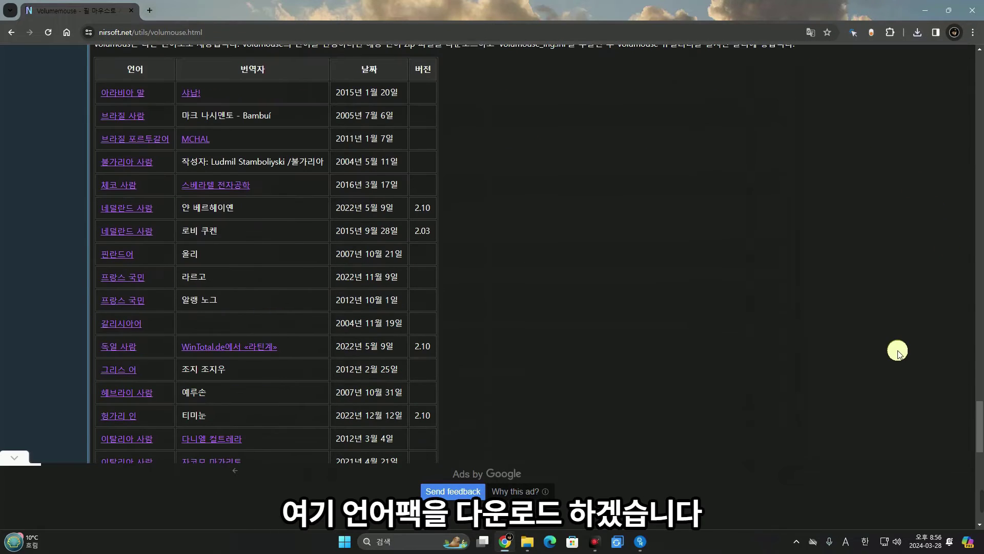
scroll(898, 353, down, 3)
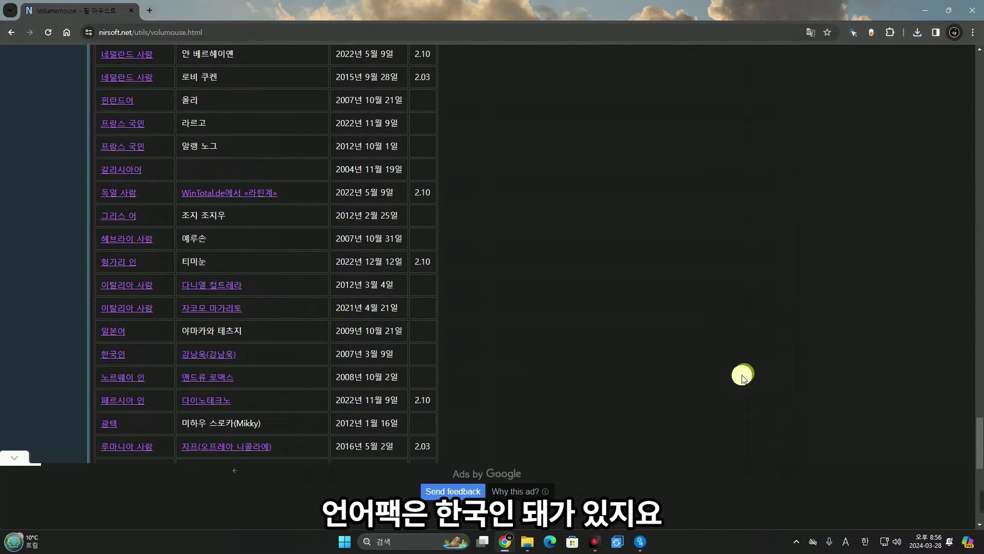
click(117, 360)
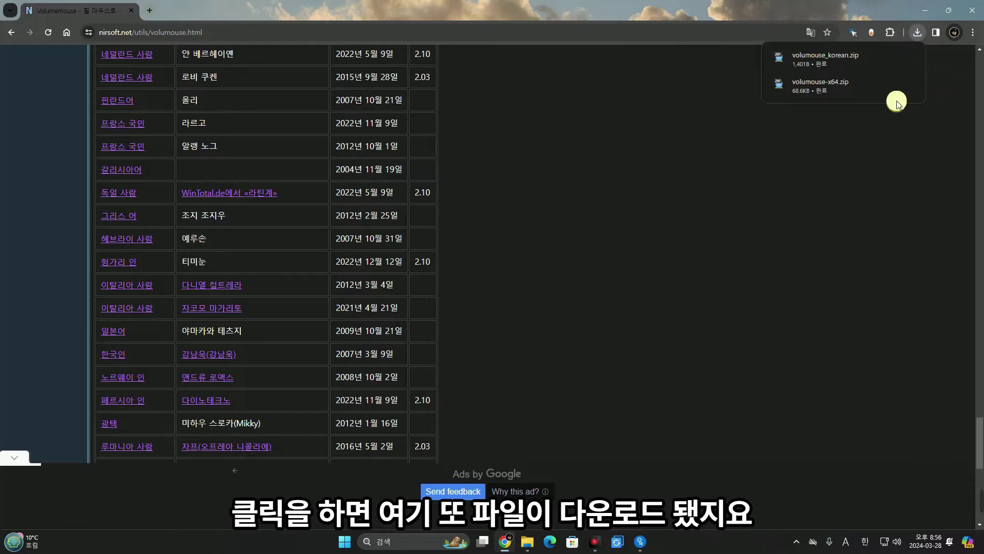
click(883, 88)
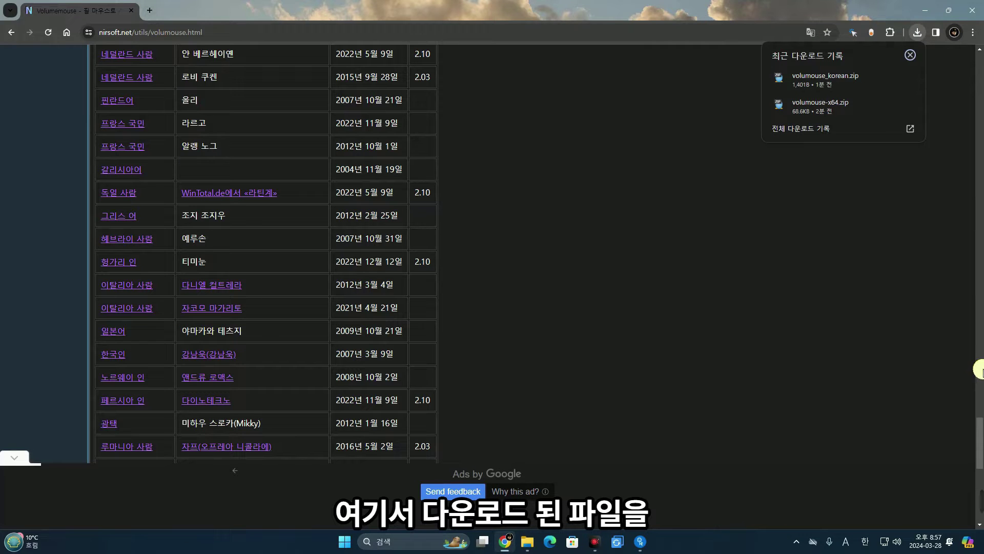
click(891, 109)
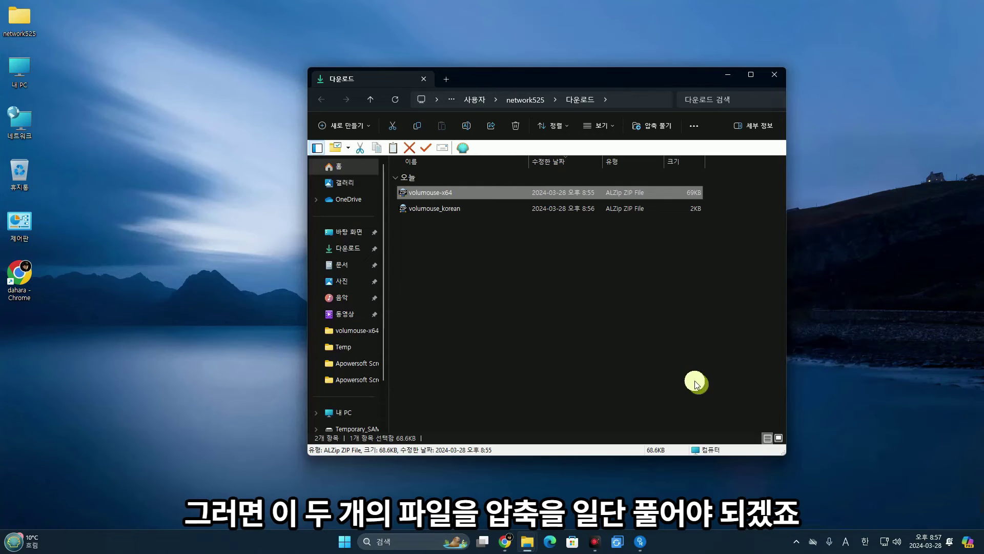
- Extract volumouse-x64.zip into its own subfolder in the 다운로드 folder and close the extraction windows
drag(553, 76, 499, 67)
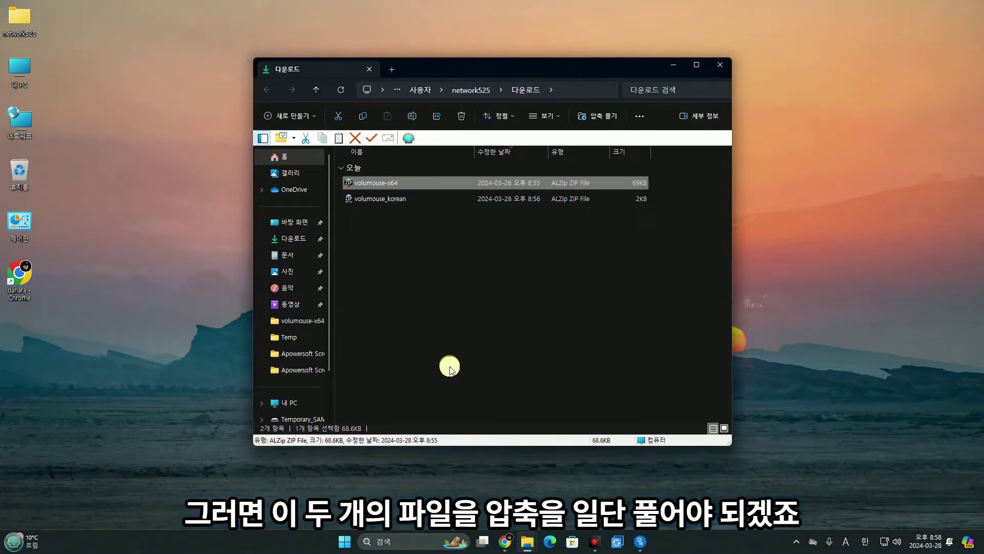
double_click(404, 183)
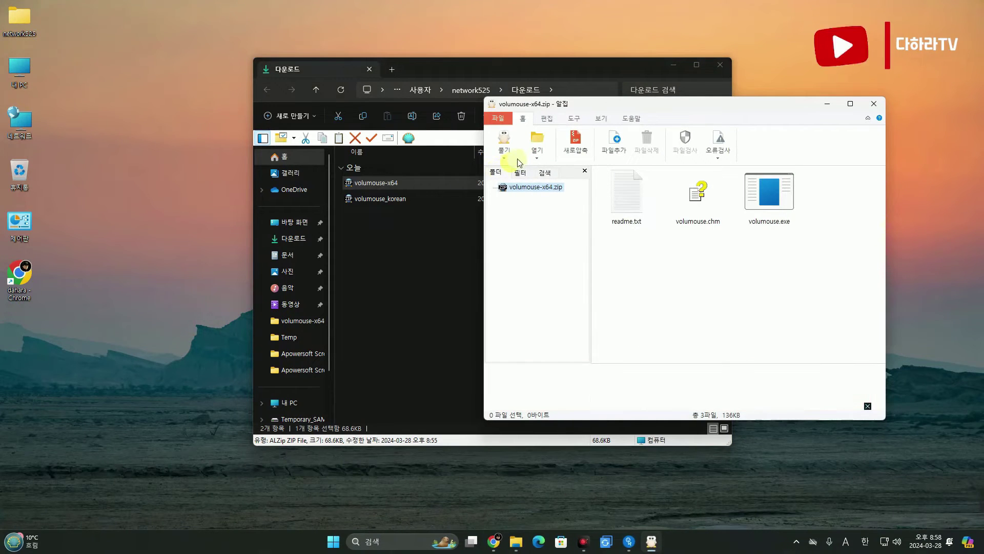
click(506, 142)
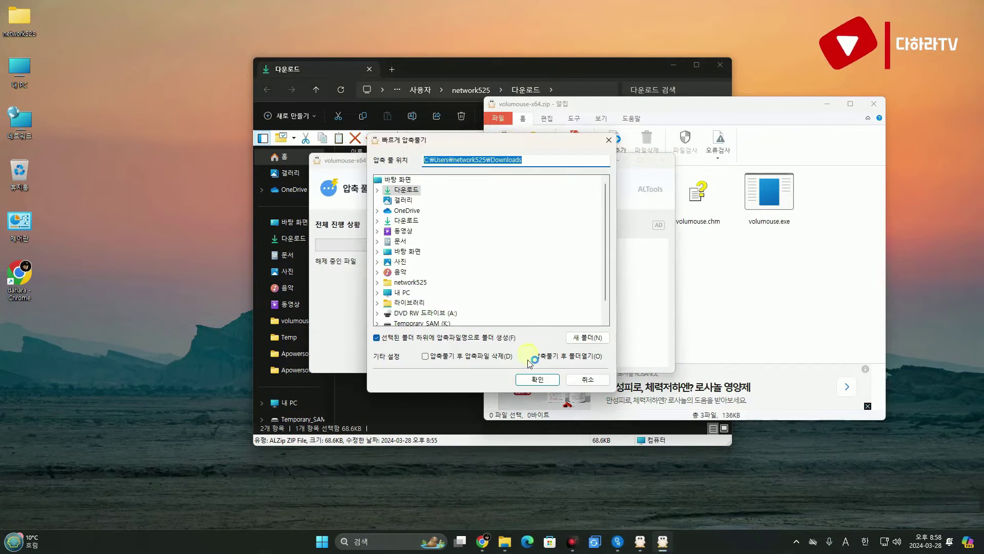
click(537, 378)
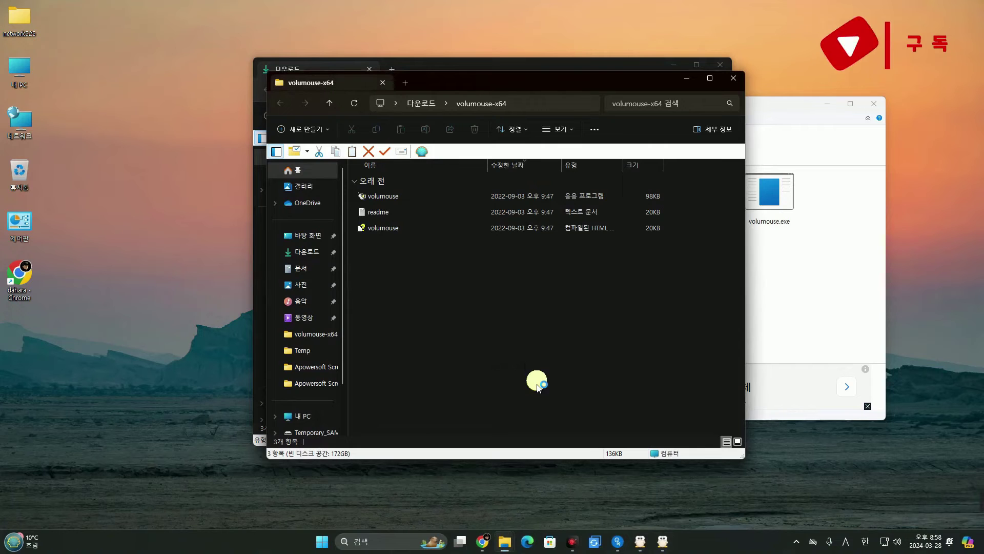
click(733, 78)
click(874, 104)
click(663, 160)
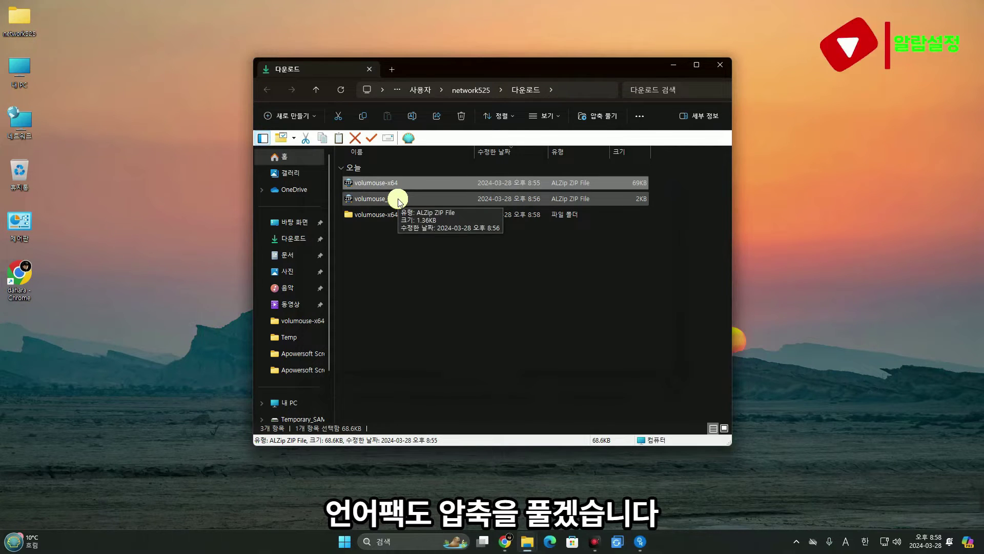
- Extract volumouse_korean.zip into its own subfolder in the 다운로드 folder and close the extraction windows
click(399, 200)
double_click(399, 200)
click(505, 137)
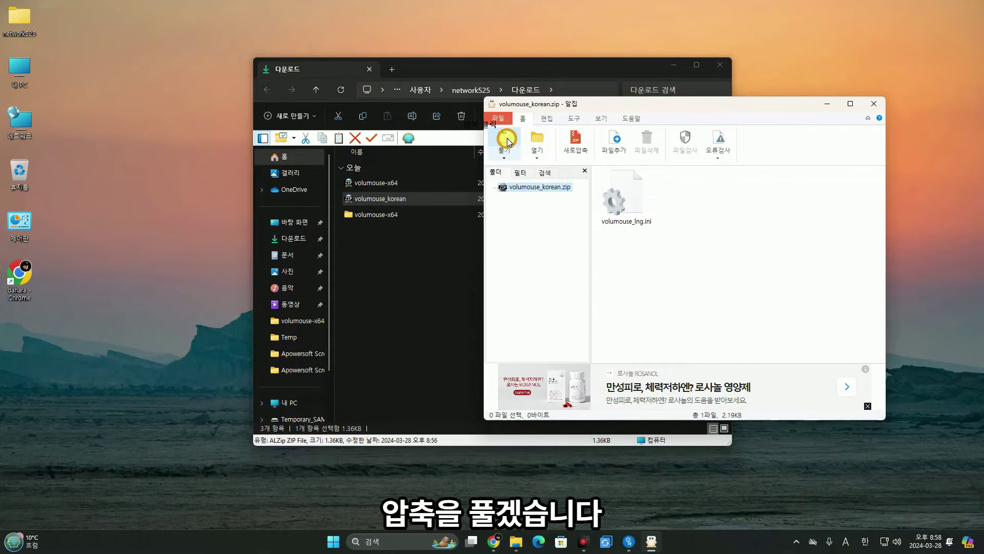
click(543, 379)
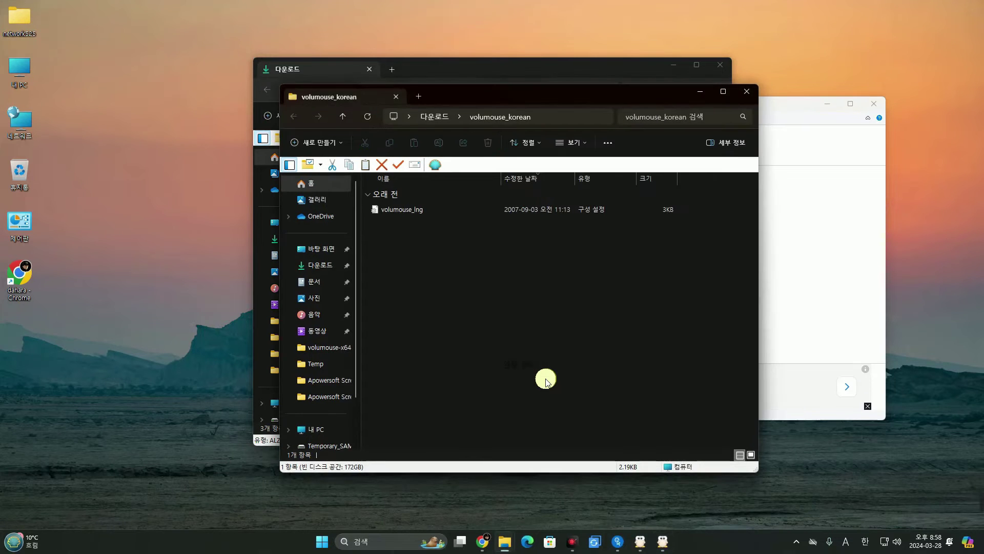
click(747, 91)
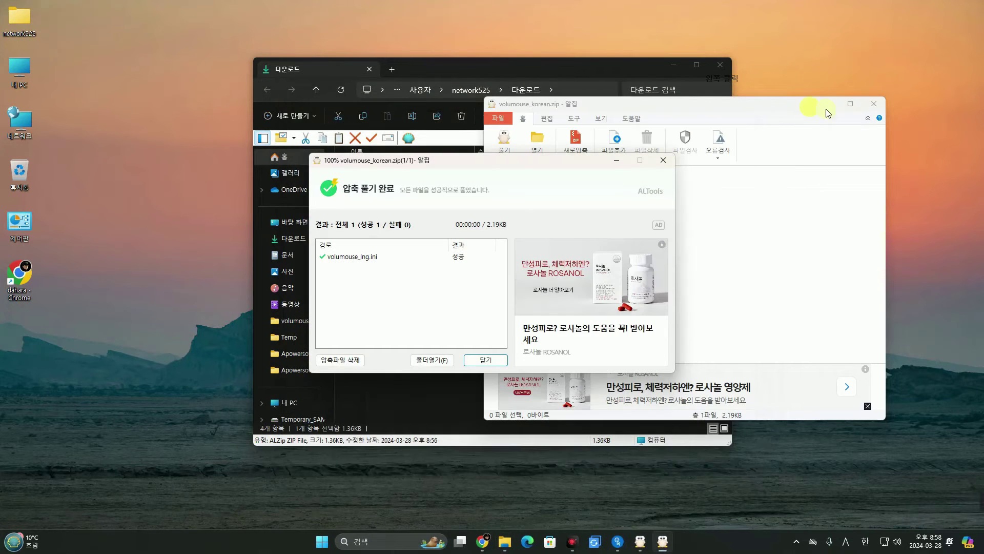
click(873, 107)
click(663, 160)
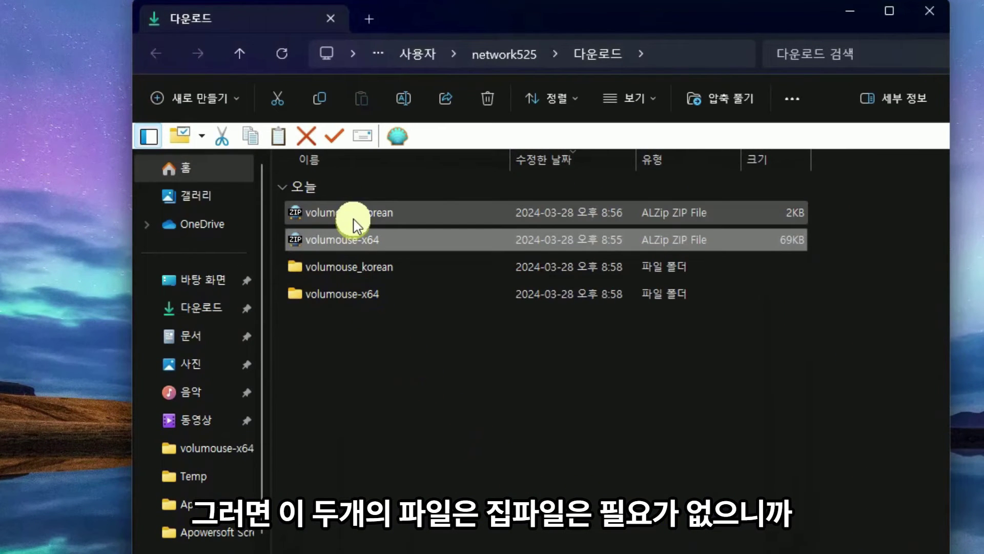
- Delete the volumouse_korean and volumouse-x64 zip archives from the 다운로드 folder
click(371, 195)
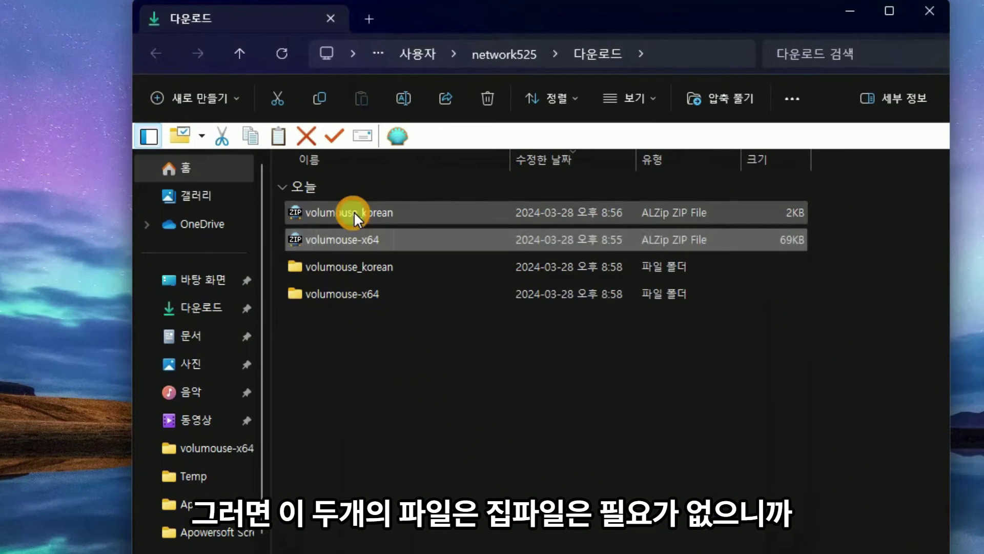
ctrl+click(379, 217)
right_click(364, 237)
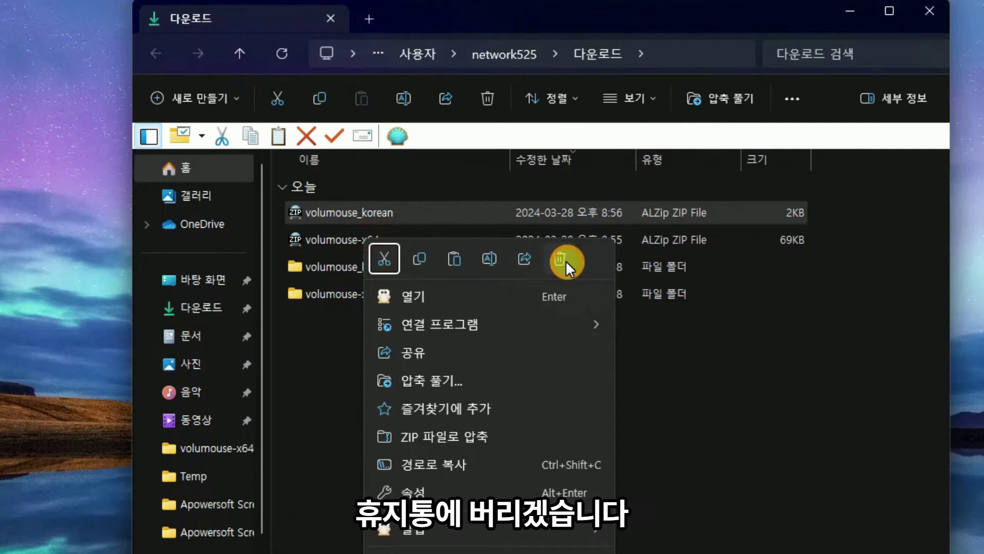
click(561, 260)
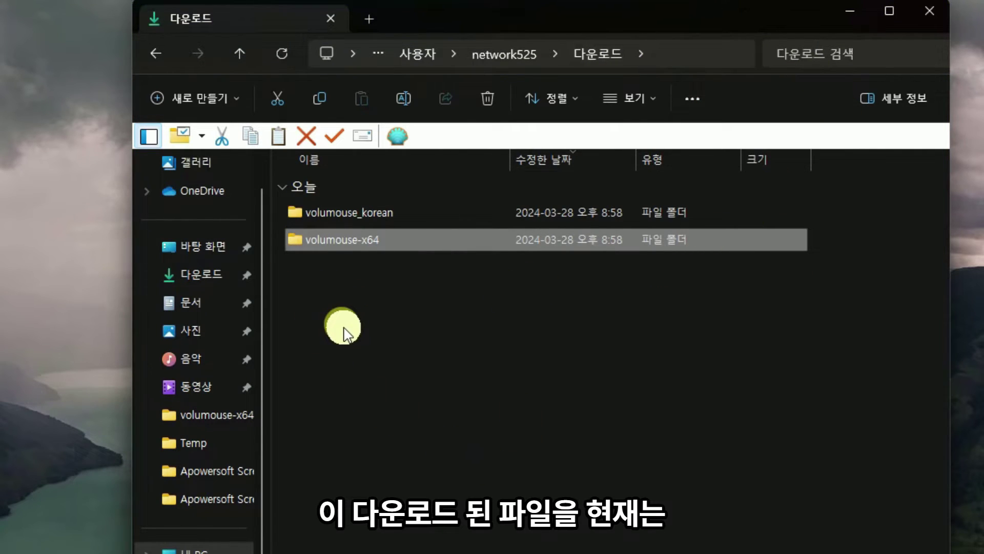
- Move the volumouse_korean and volumouse-x64 folders from 다운로드 to the Temp folder on drive C-Move (M:) and close the 다운로드 window
key(alt+Up)
double_click(344, 241)
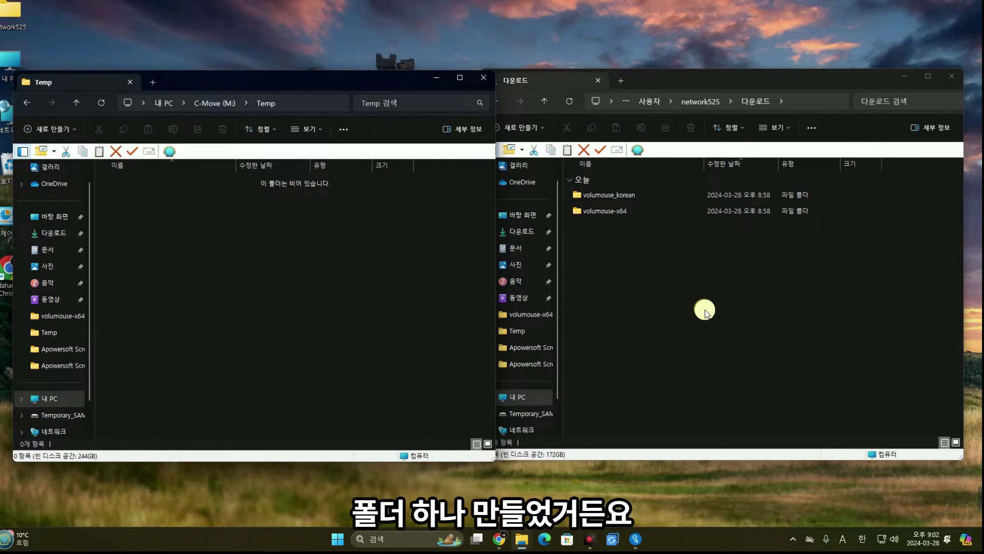
click(620, 194)
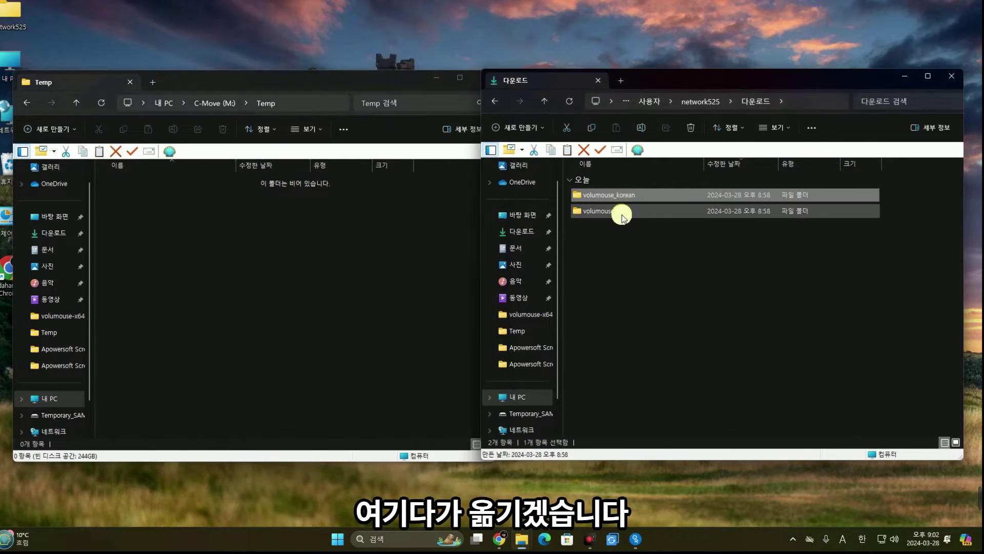
ctrl+click(622, 215)
right_click(623, 216)
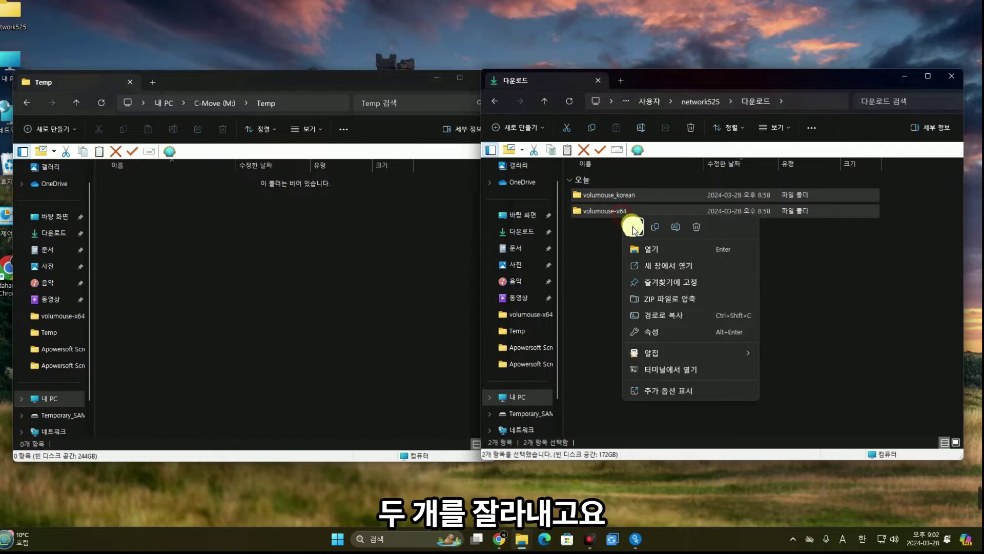
click(634, 226)
right_click(248, 278)
click(263, 295)
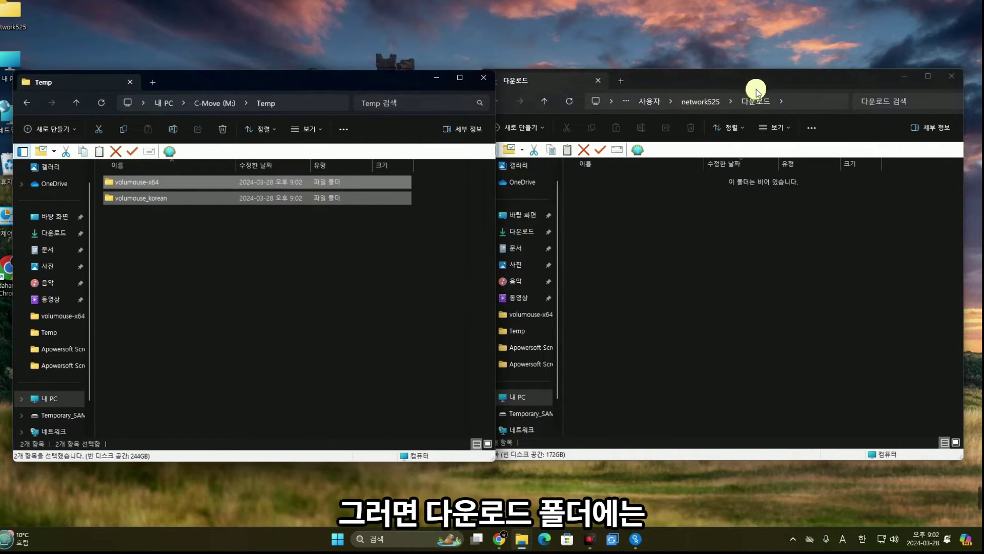
click(951, 81)
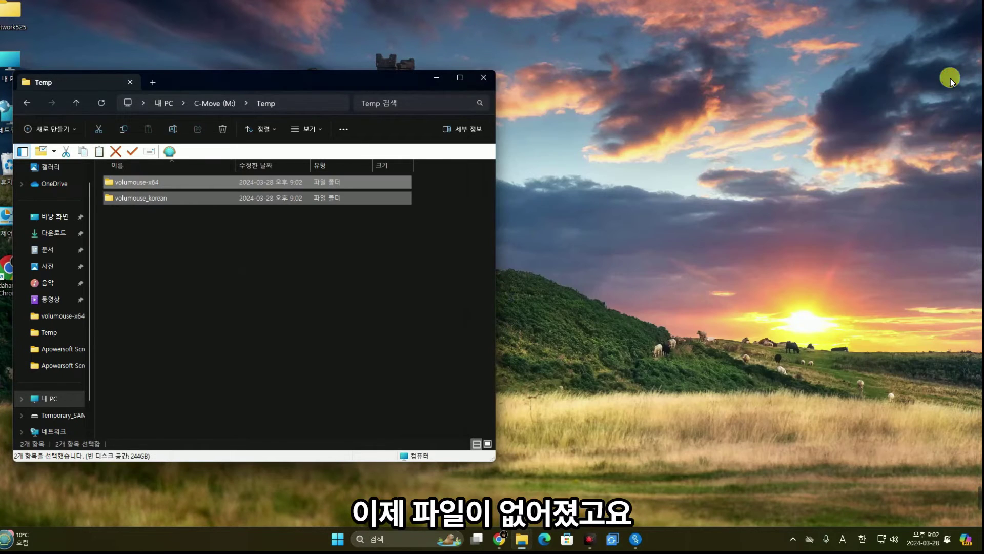
- Open the volumouse-x64 folder in Temp and run the volumouse application
drag(286, 85, 496, 91)
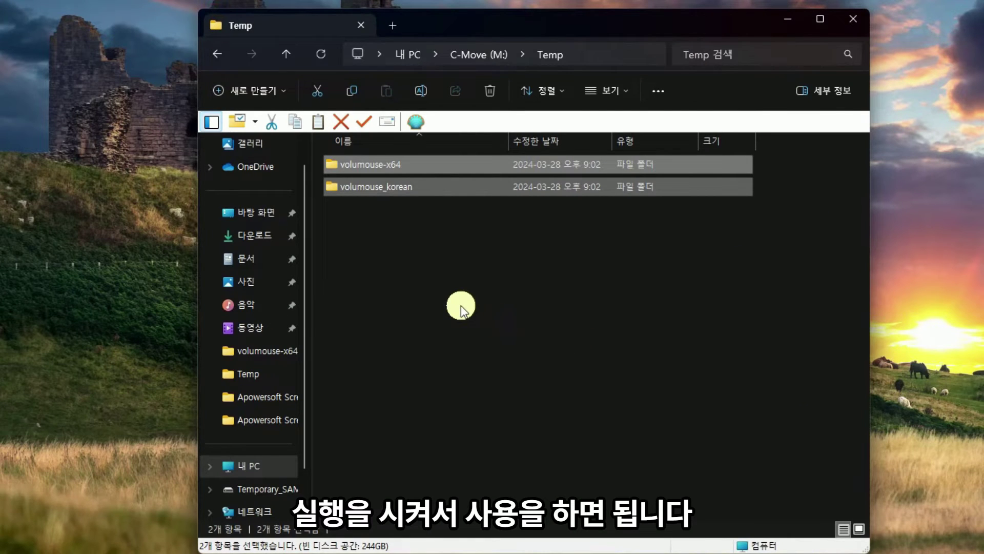
click(453, 287)
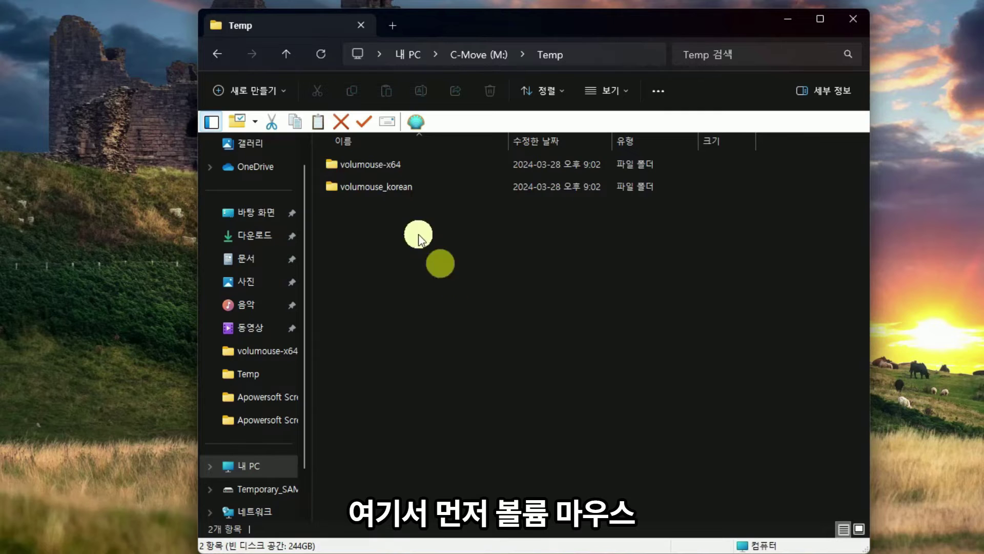
double_click(377, 162)
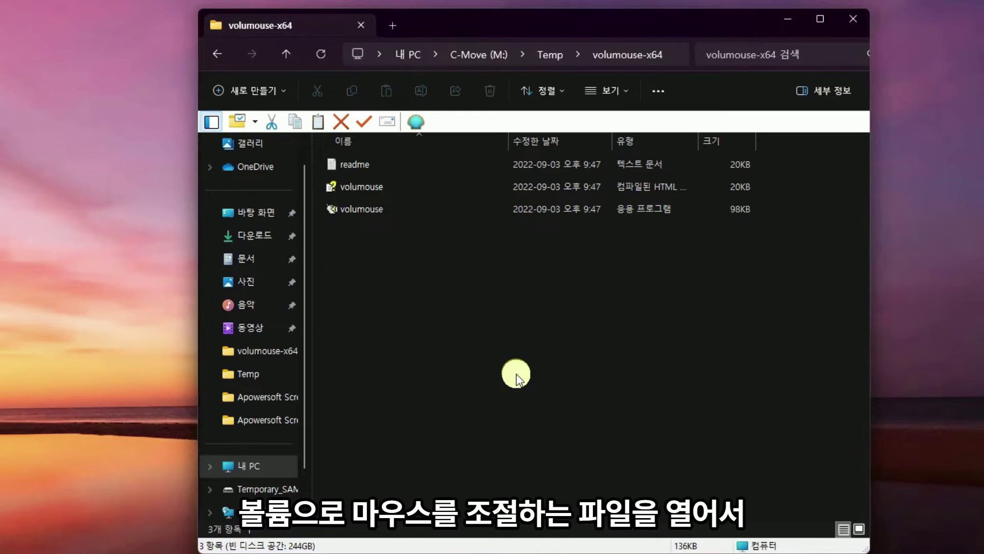
click(367, 214)
double_click(367, 214)
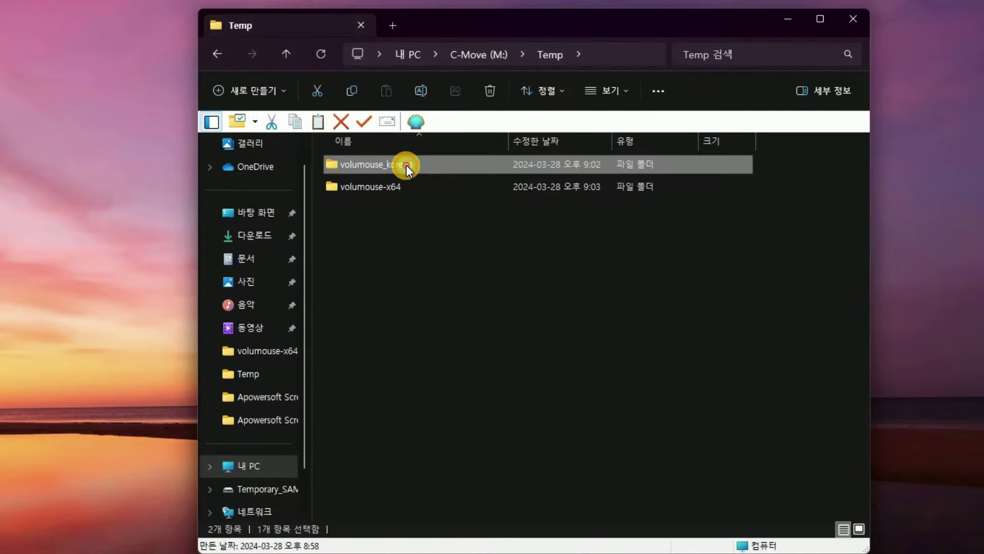
- Move the volumouse_lng language file from the volumouse_korean folder into the volumouse-x64 folder
double_click(404, 162)
right_click(380, 168)
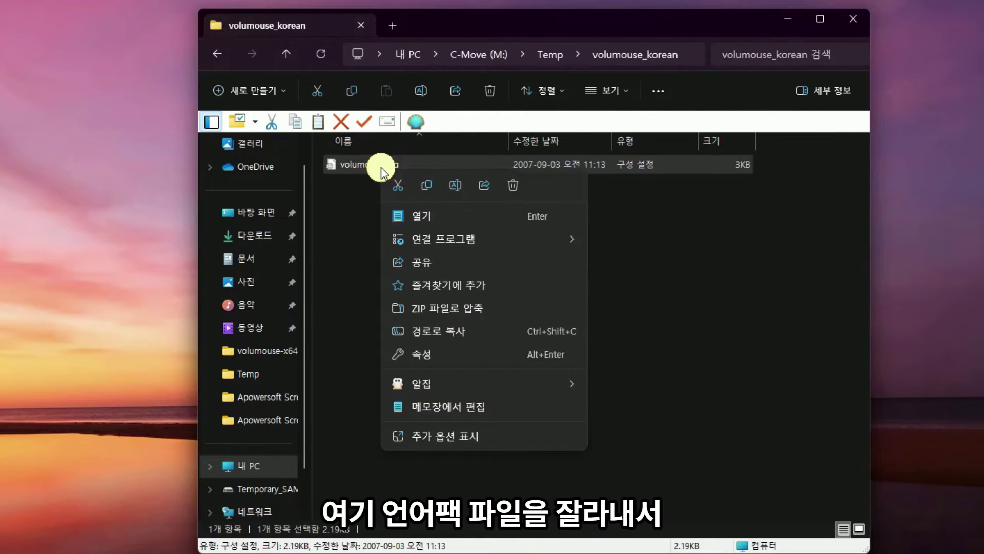
click(398, 186)
key(alt+Up)
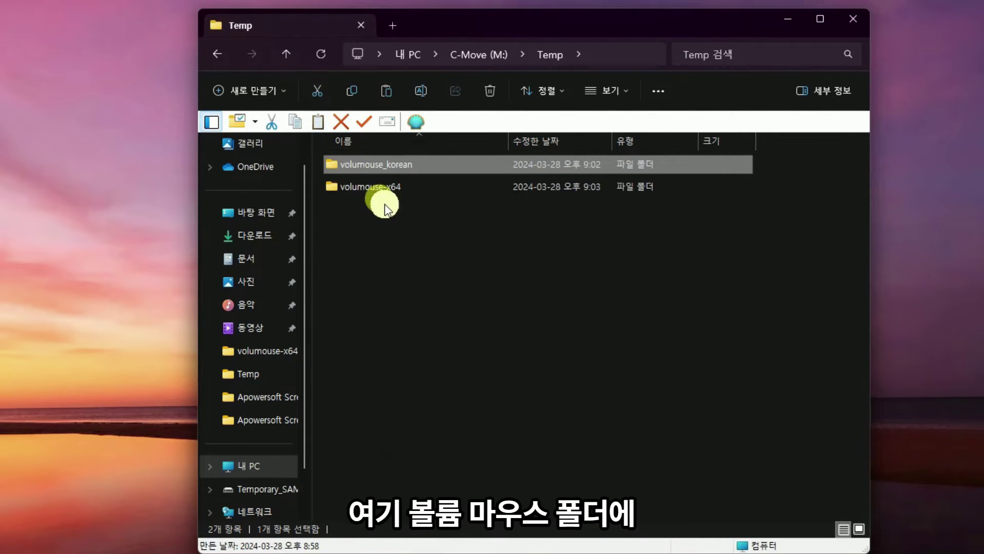
double_click(398, 192)
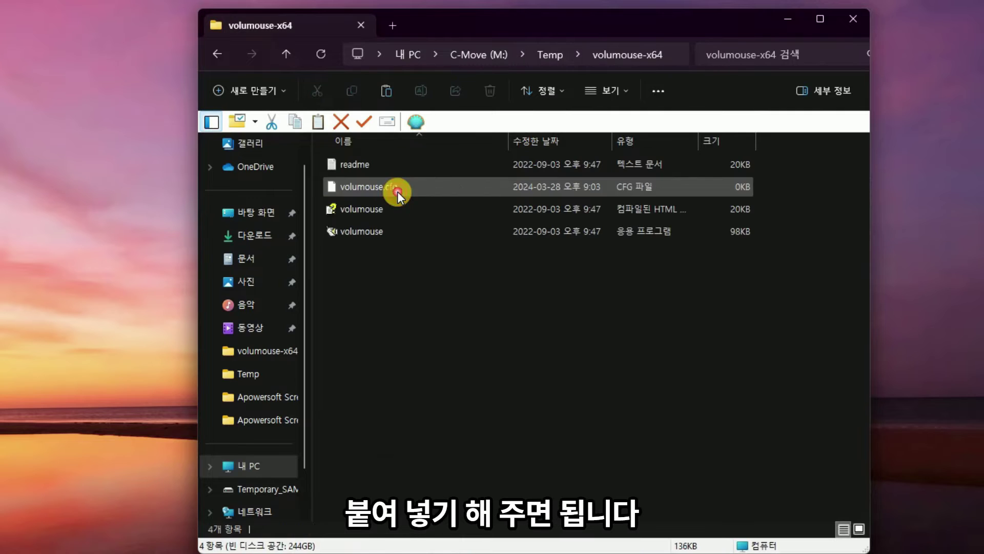
right_click(447, 303)
click(463, 322)
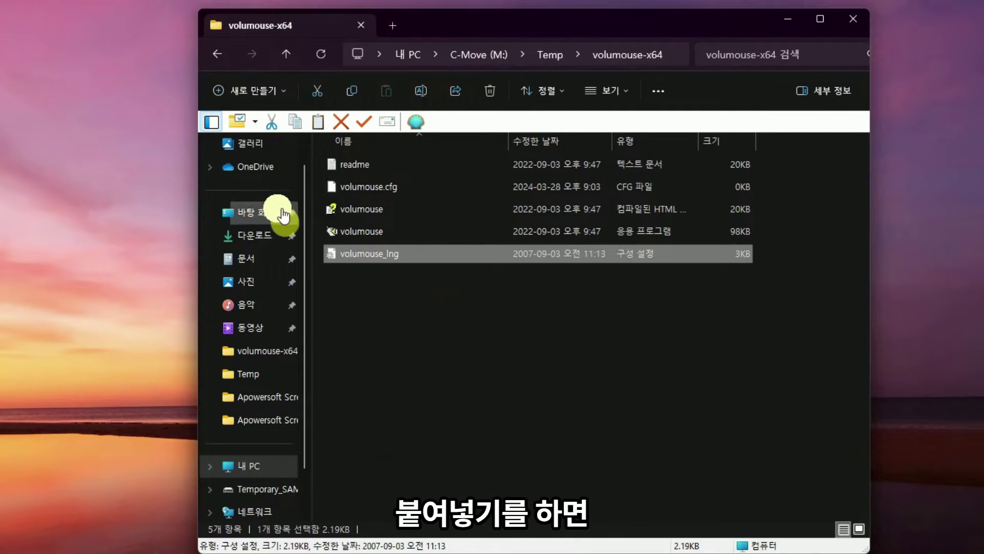
- Look inside the volumouse_korean folder and delete that folder from Temp
click(286, 51)
double_click(393, 167)
click(286, 52)
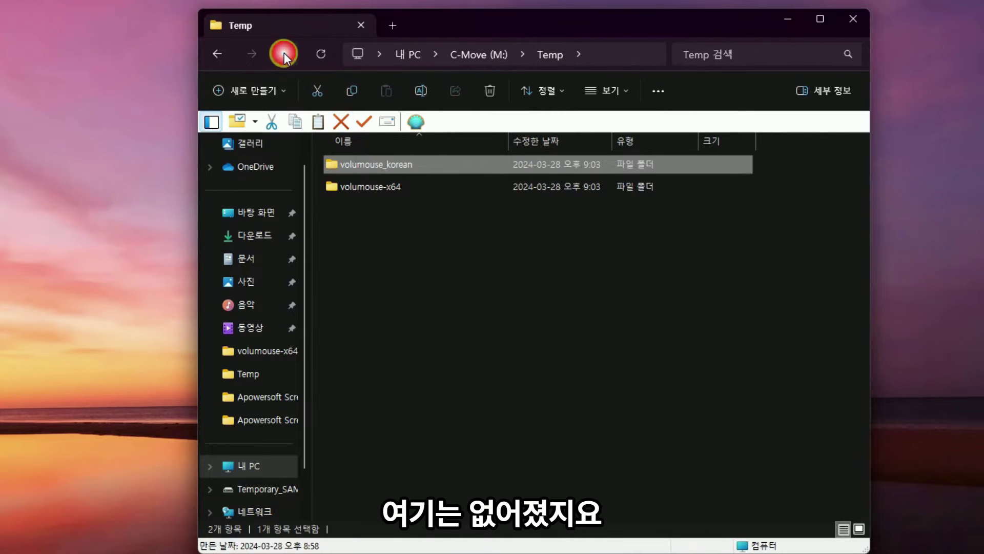
right_click(401, 165)
click(503, 181)
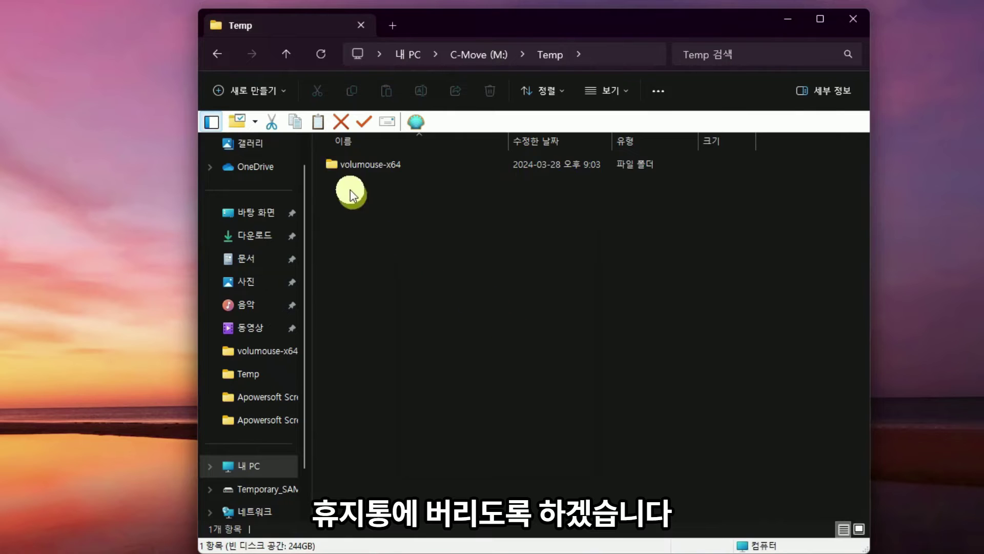
- Run the volumouse application from the volumouse-x64 folder, cancel its options window and run it again to load the Korean interface
click(342, 168)
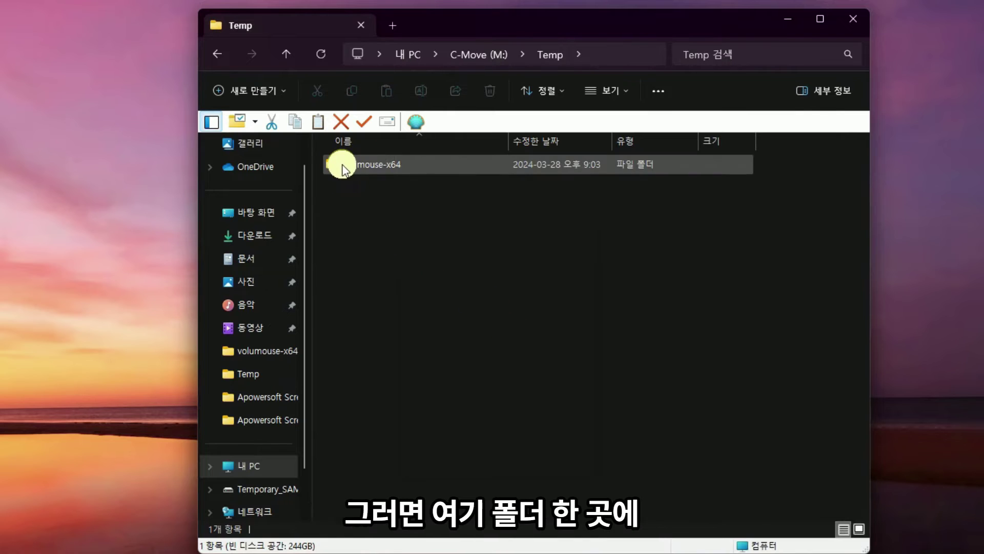
double_click(370, 167)
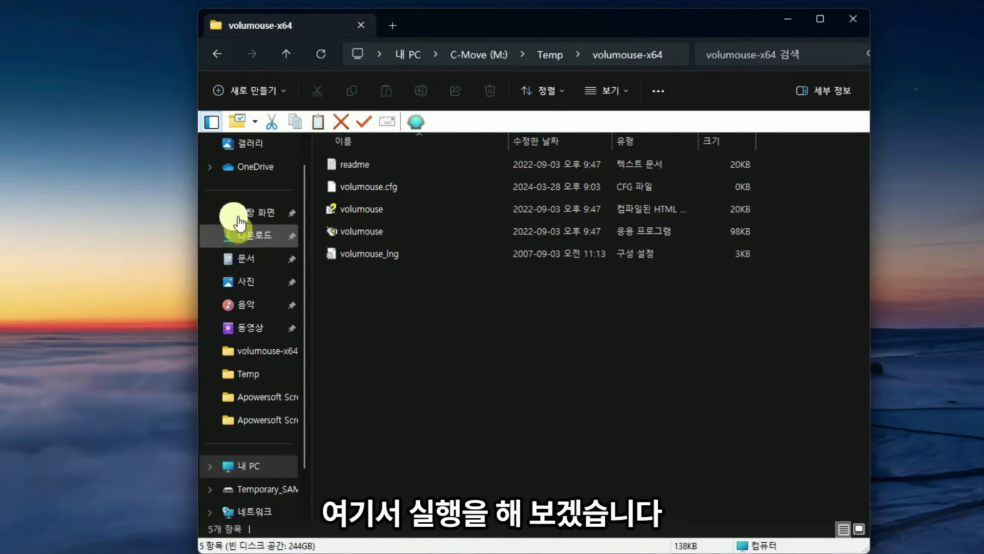
double_click(356, 234)
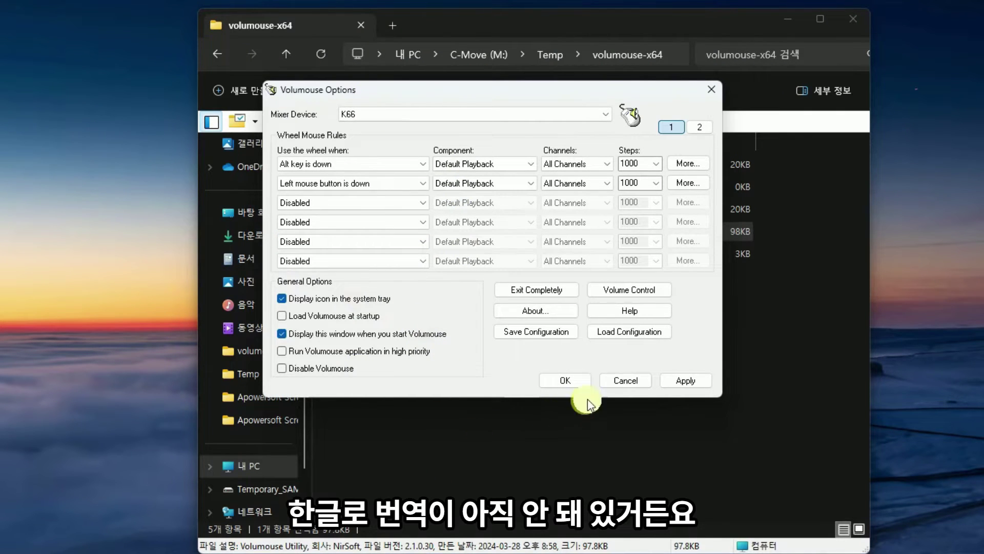
click(626, 380)
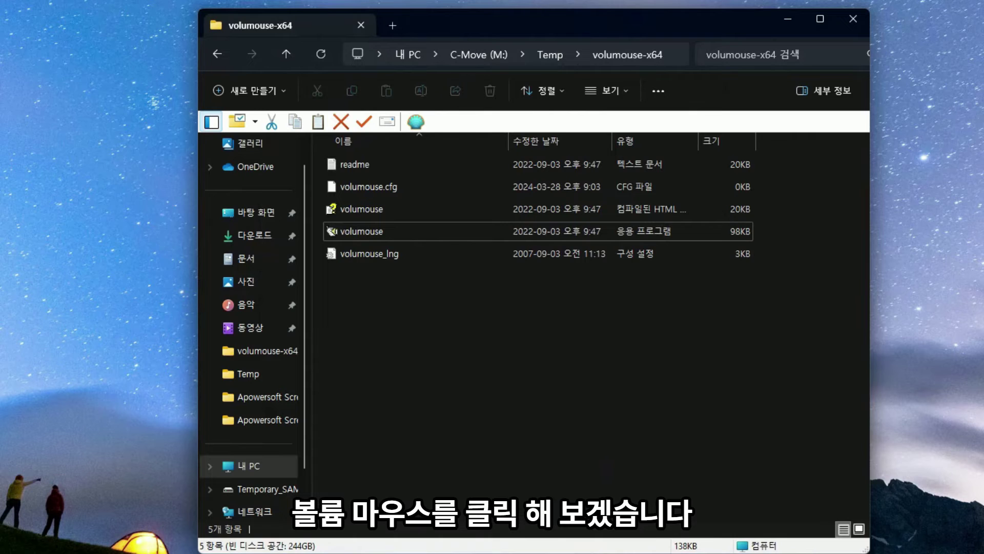
double_click(377, 232)
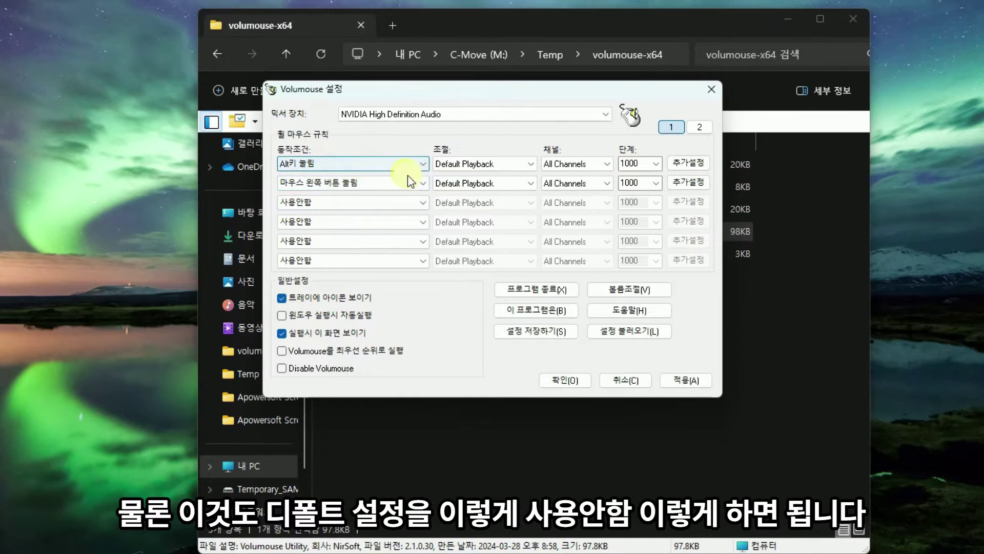
- Try setting the first wheel rule's condition to 사용안함 and return it to Alt키 눌림
click(425, 167)
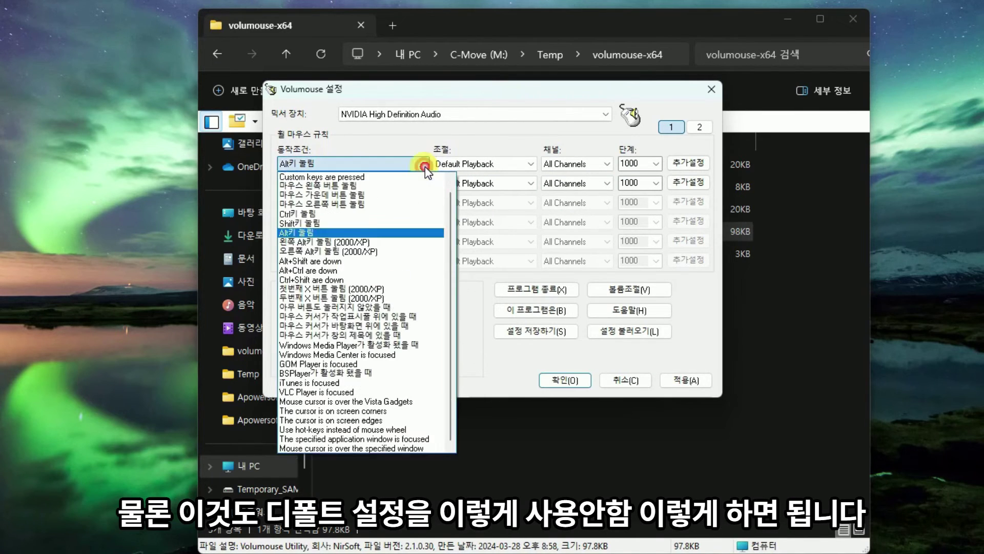
click(296, 181)
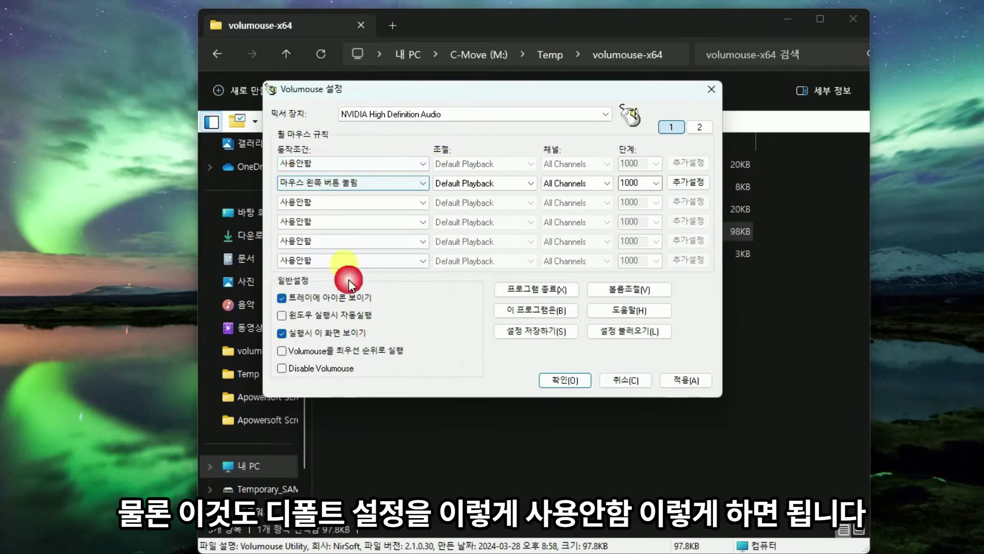
scroll(410, 164, down, 7)
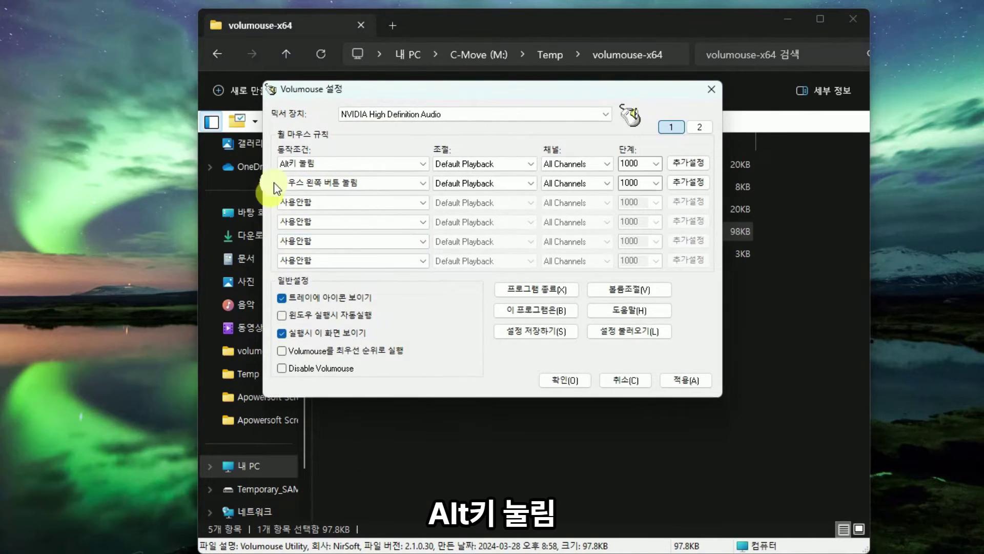
click(323, 187)
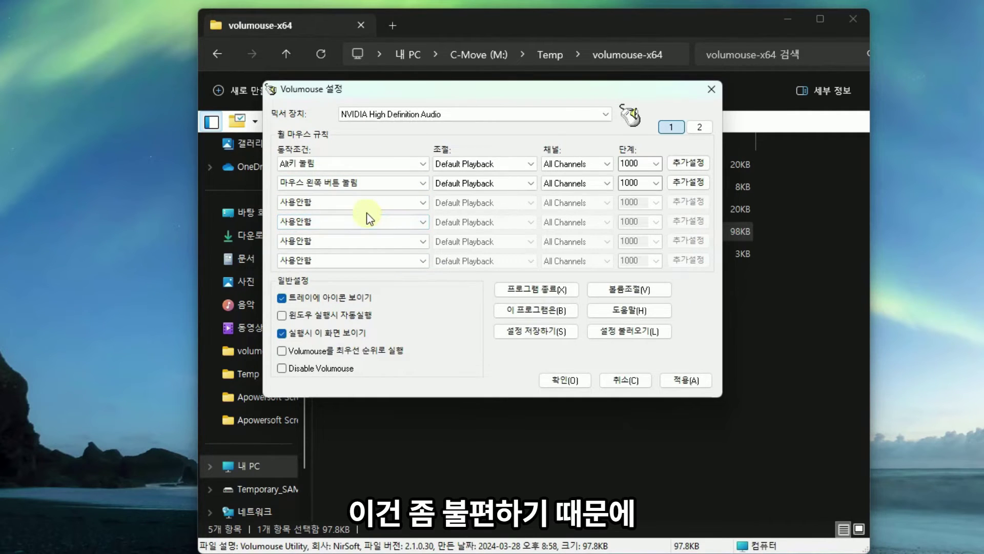
- Set the third wheel rule's condition to 마우스 커서가 작업표시줄 위에 있을 때 and apply the settings
click(425, 205)
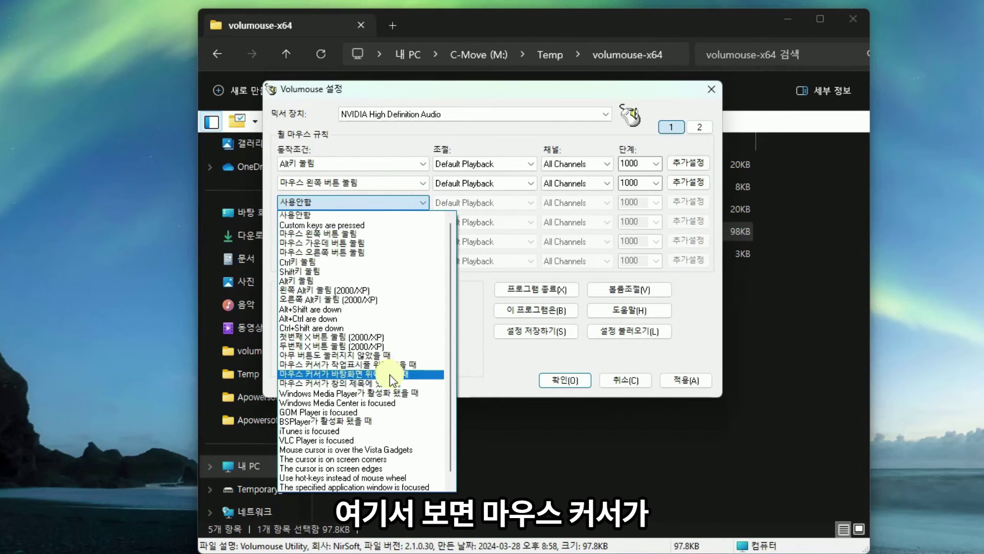
click(431, 365)
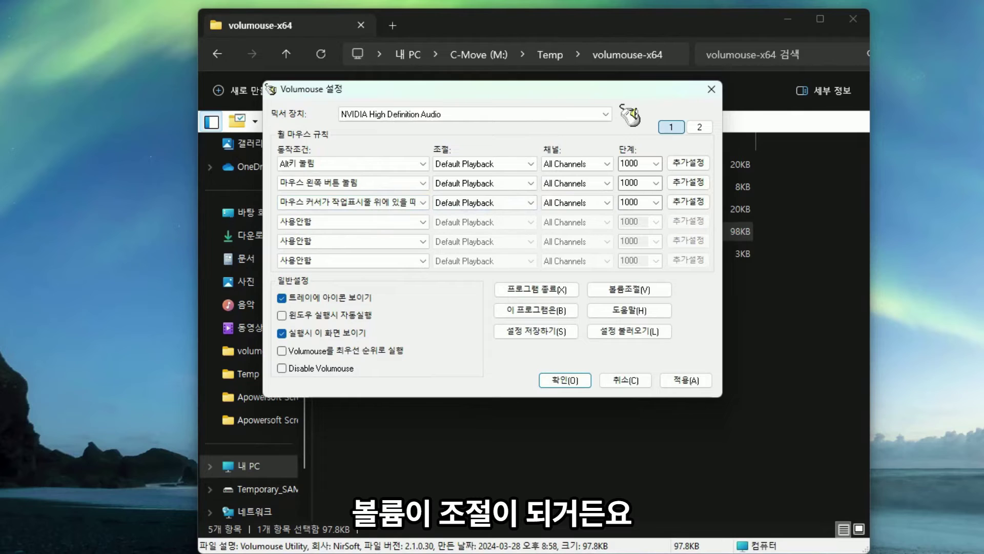
click(681, 381)
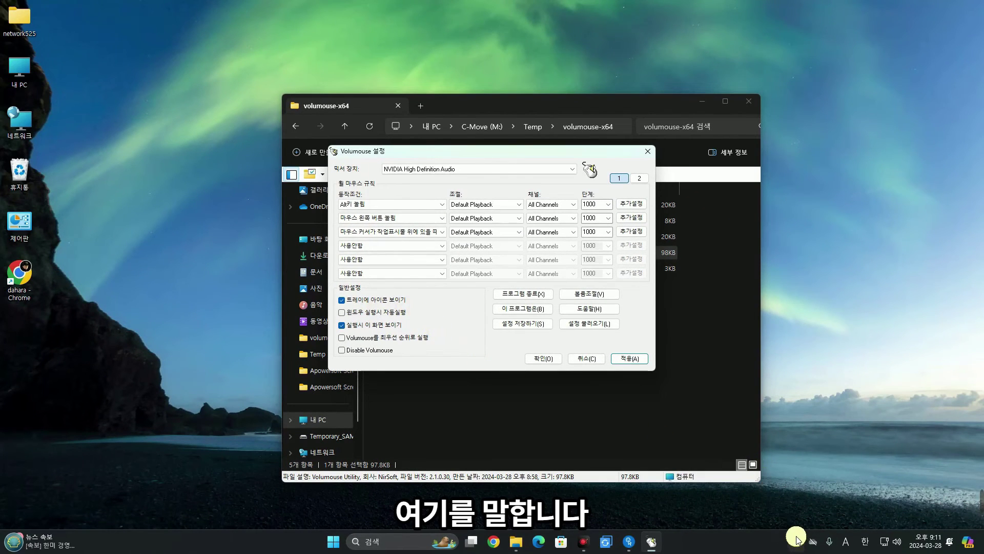
click(797, 541)
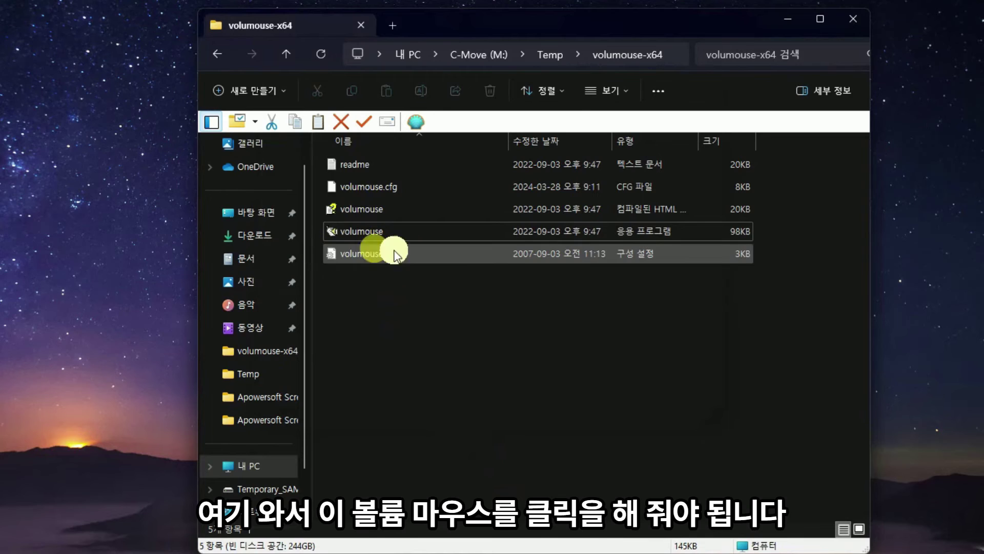
- Reopen the Volumouse settings, enable 윈도우 실행시 자동실행, apply the change and close the settings with confirmation
click(390, 232)
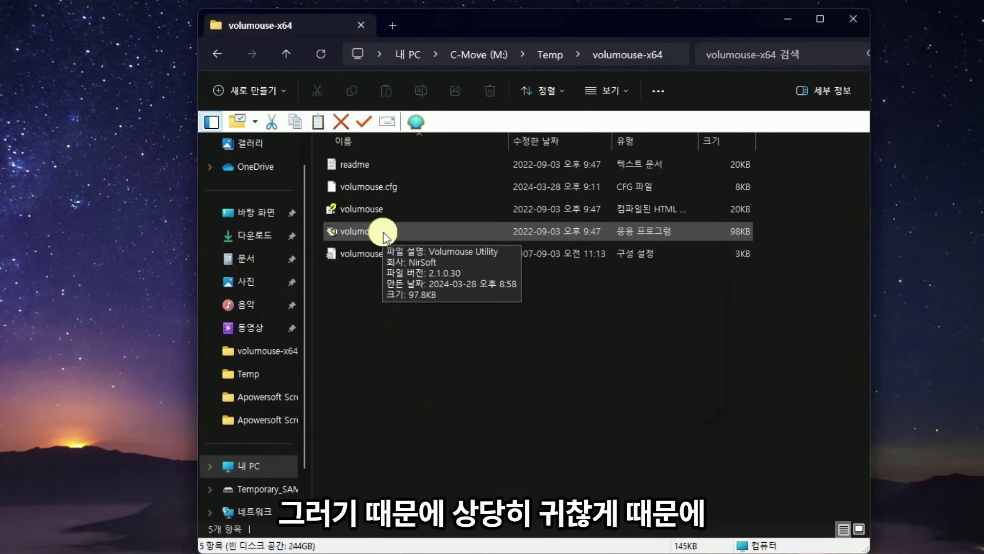
key(Return)
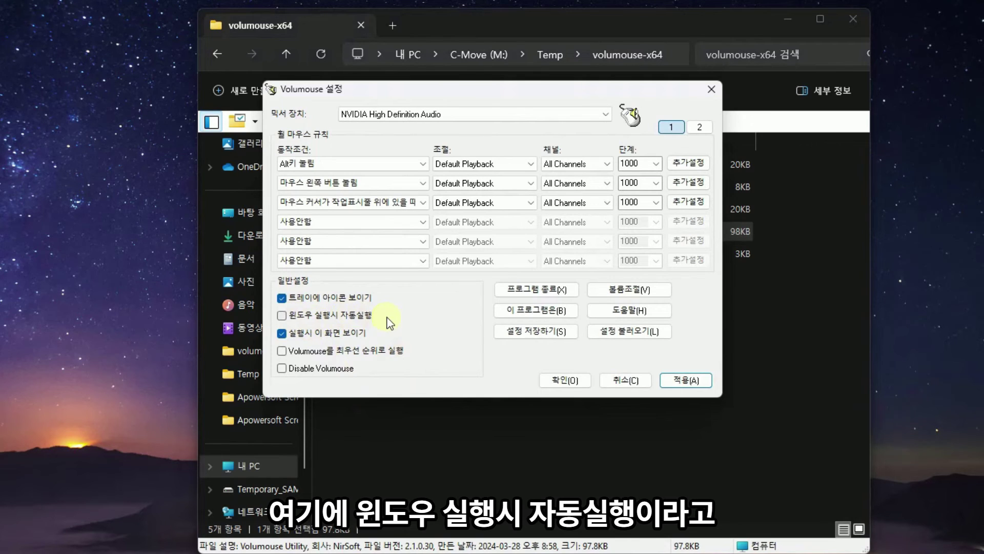
click(282, 315)
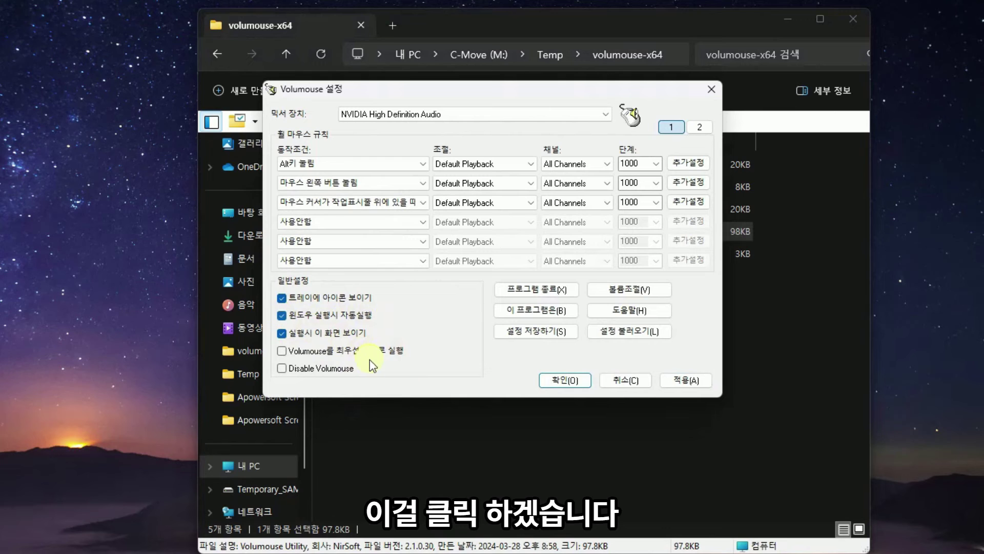
click(689, 381)
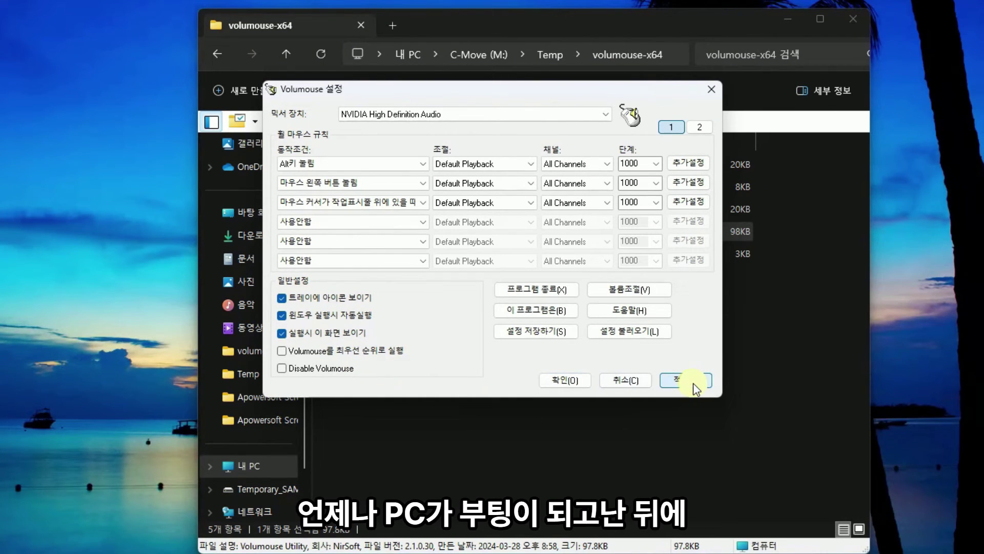
click(564, 380)
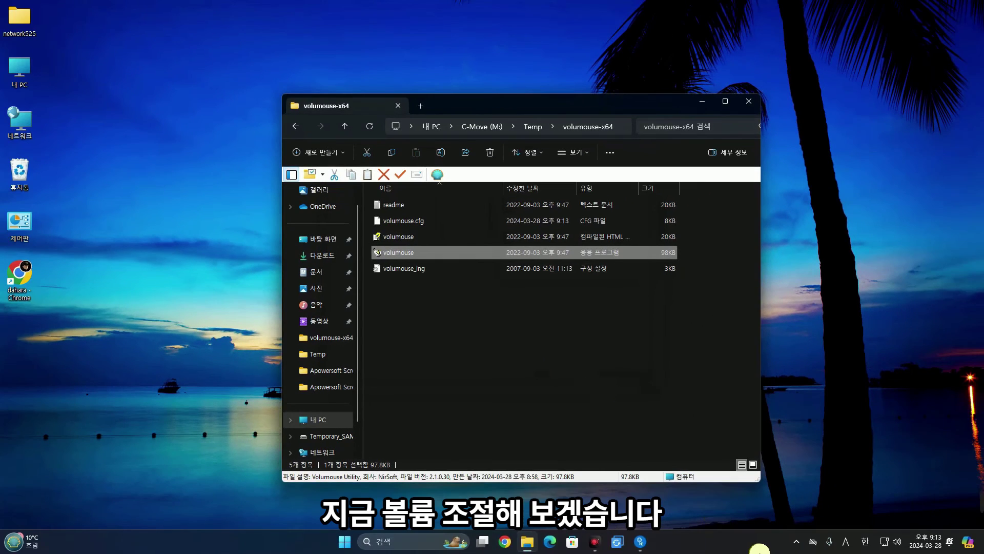
- Test raising and lowering the volume with the mouse wheel while the pointer is over the taskbar
scroll(824, 553, up, 2)
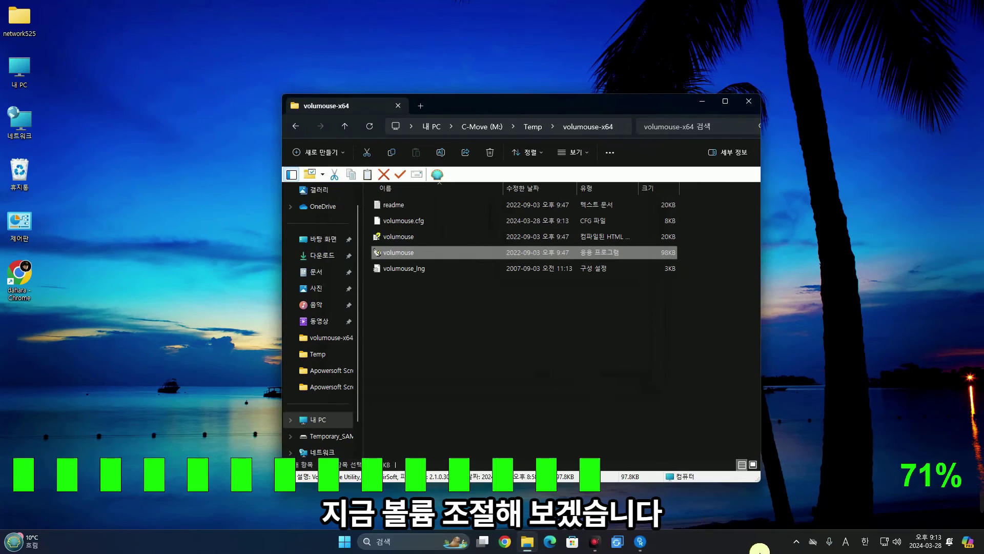
scroll(824, 553, down, 2)
scroll(759, 548, down, 5)
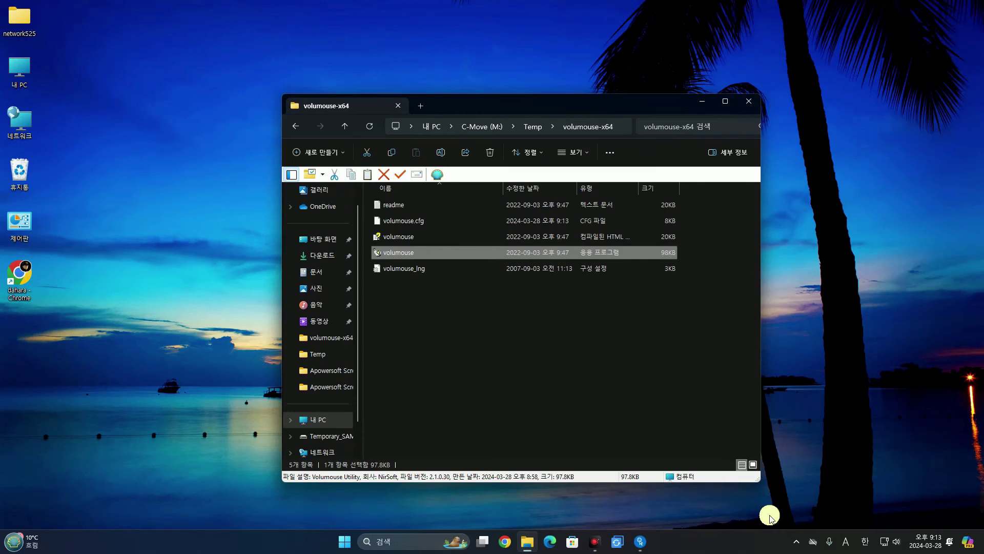
- Test the Alt키 눌림 rule by raising and lowering the volume with the wheel over the desktop
scroll(779, 389, down, 3)
scroll(780, 389, up, 4)
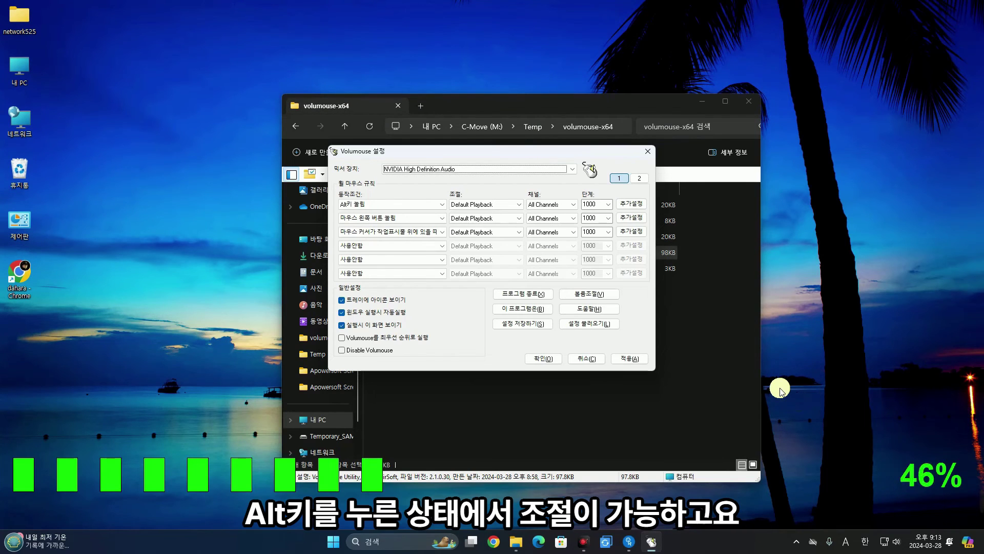
scroll(780, 391, down, 2)
scroll(780, 389, down, 2)
scroll(780, 388, up, 1)
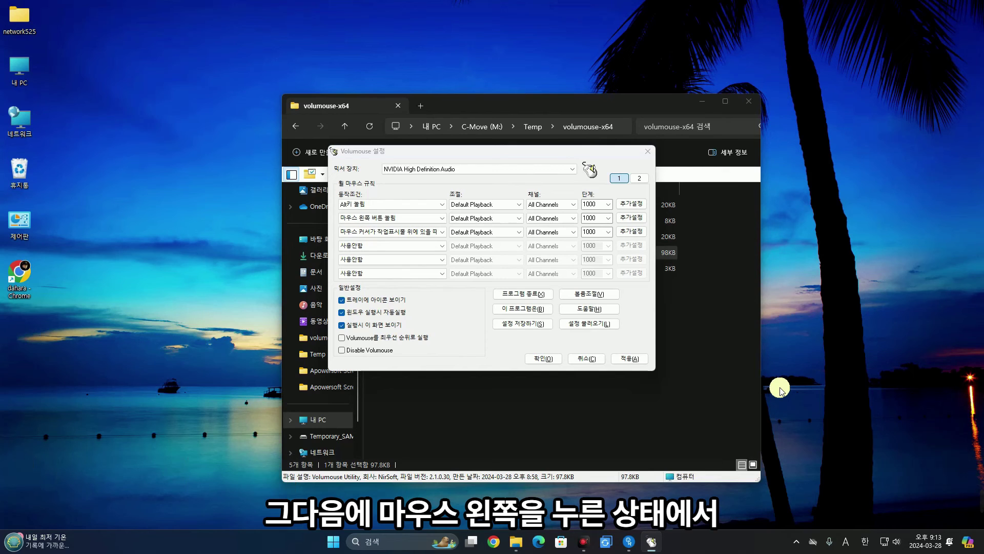
- Test the 마우스 왼쪽 버튼 눌림 rule by changing the volume with the wheel over the desktop
click(780, 388)
scroll(781, 389, down, 2)
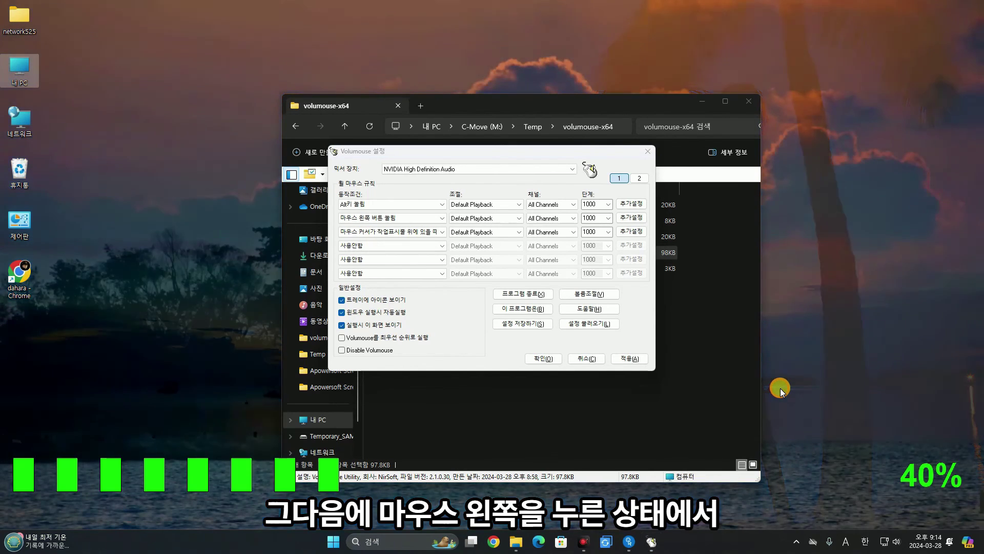
scroll(780, 388, up, 4)
scroll(780, 389, down, 3)
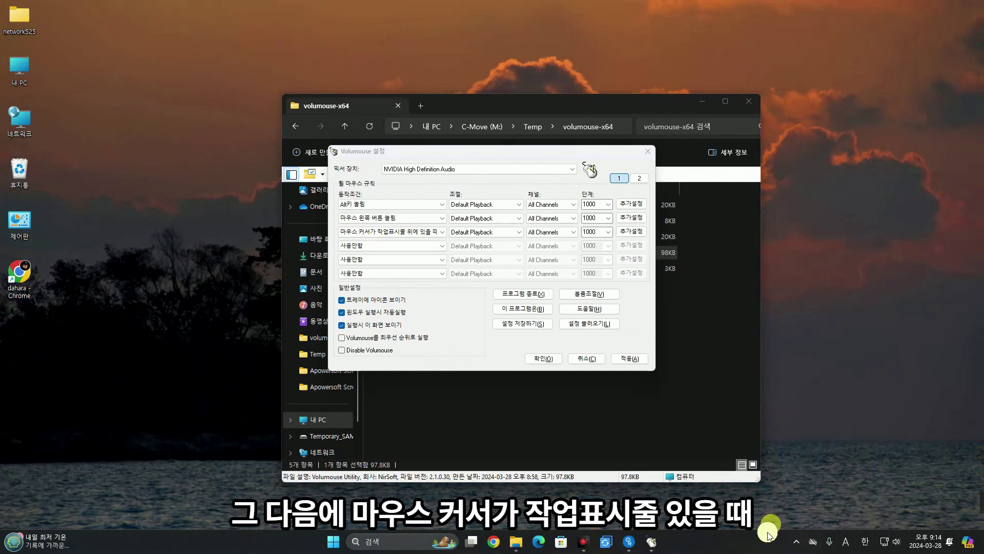
- Test the taskbar pointer rule again with the settings window open, lowering the volume to 26%
scroll(736, 551, up, 4)
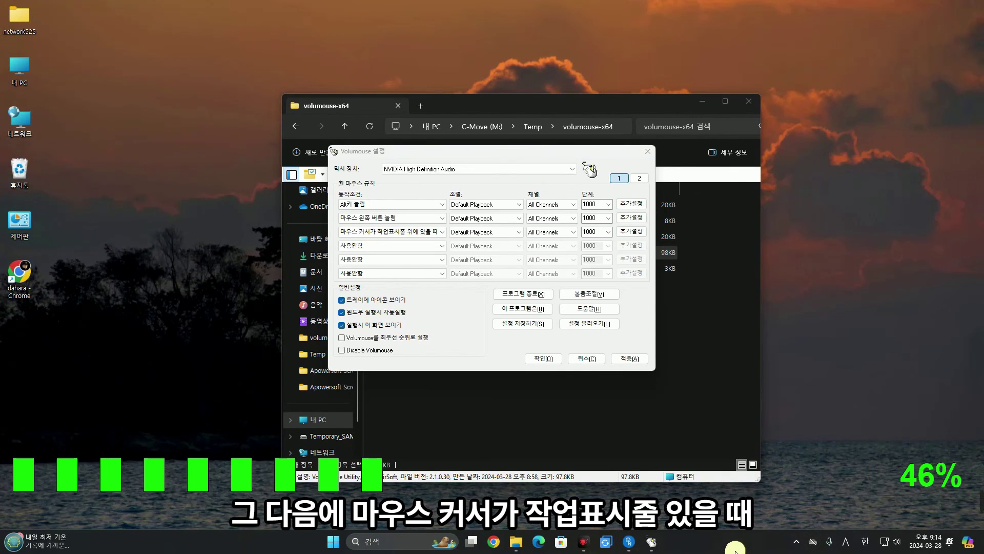
scroll(736, 552, down, 9)
scroll(737, 551, down, 3)
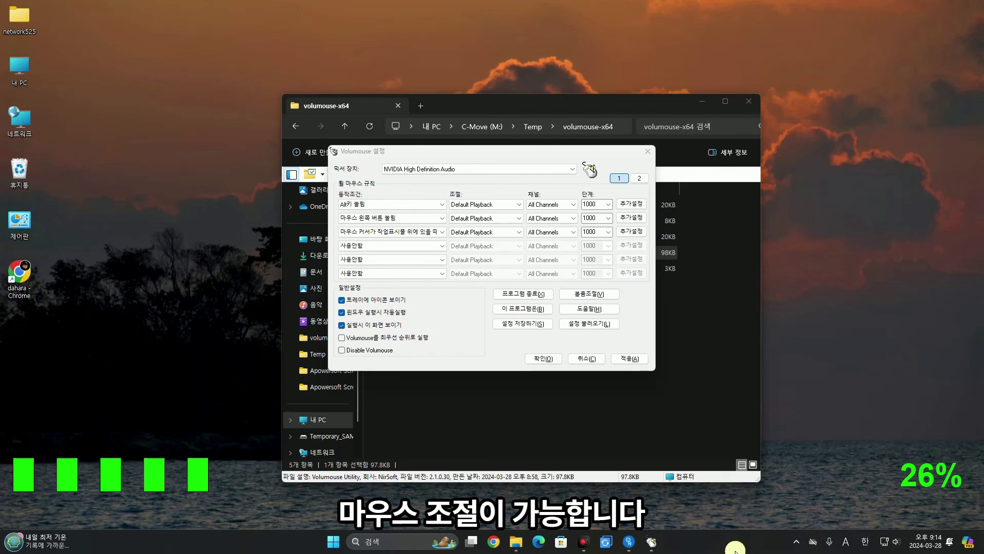